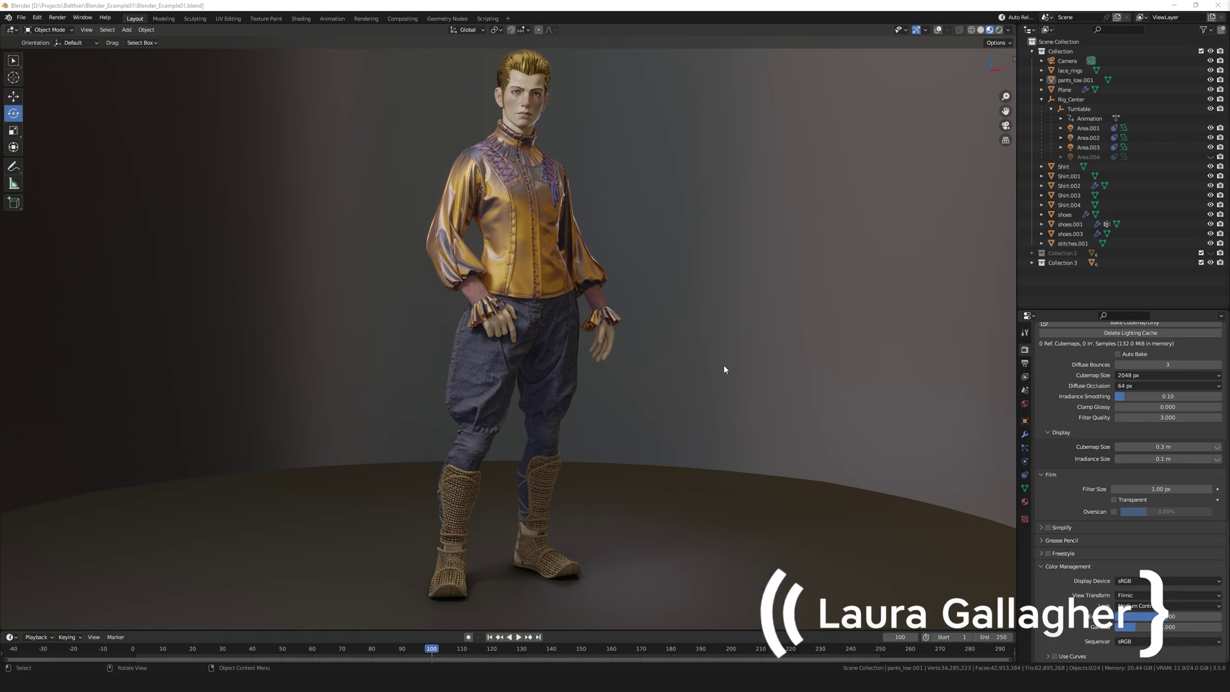
Step: Examine the dressed character from several sides and inspect the gold shirt from sleeves to collar
middle_click_drag(754, 282, 716, 286)
middle_click_drag(797, 309, 758, 302)
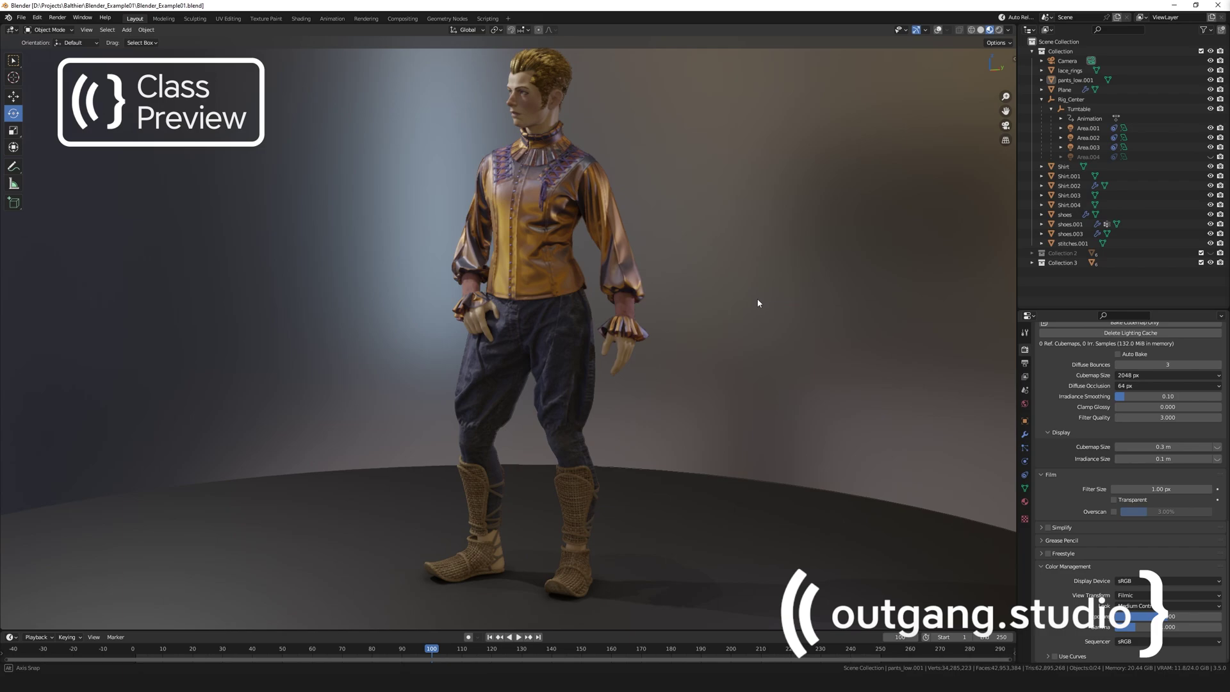
middle_click_drag(837, 317, 678, 315)
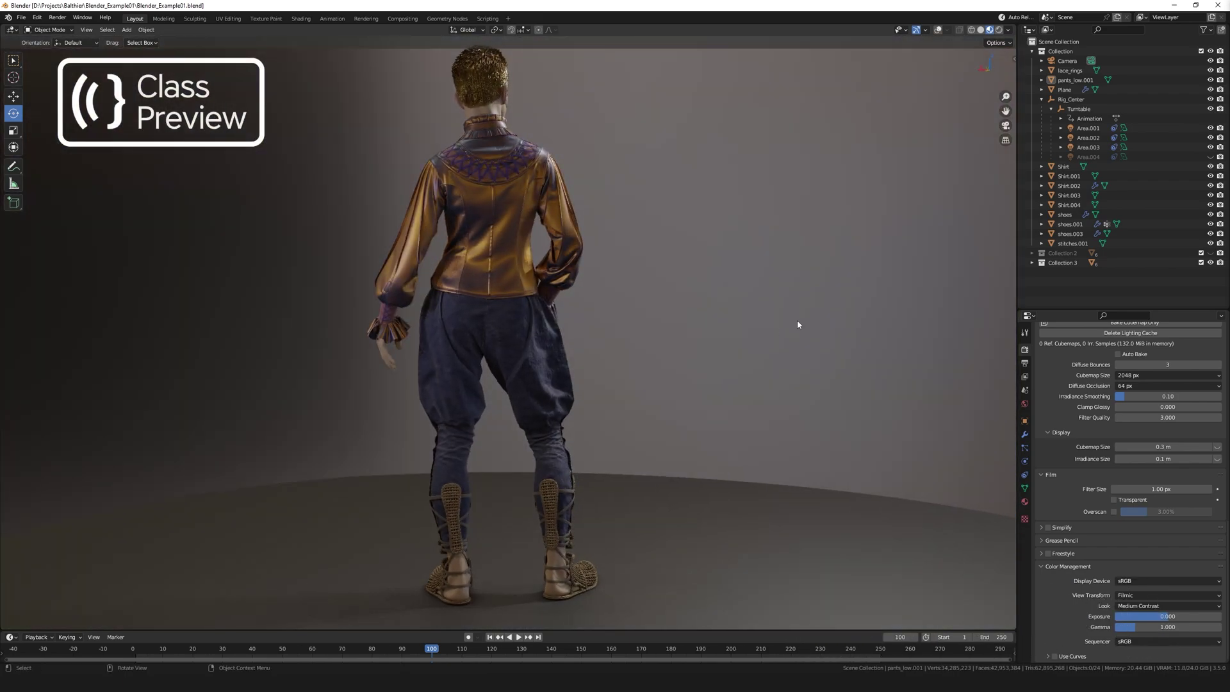
middle_click_drag(786, 325, 596, 363)
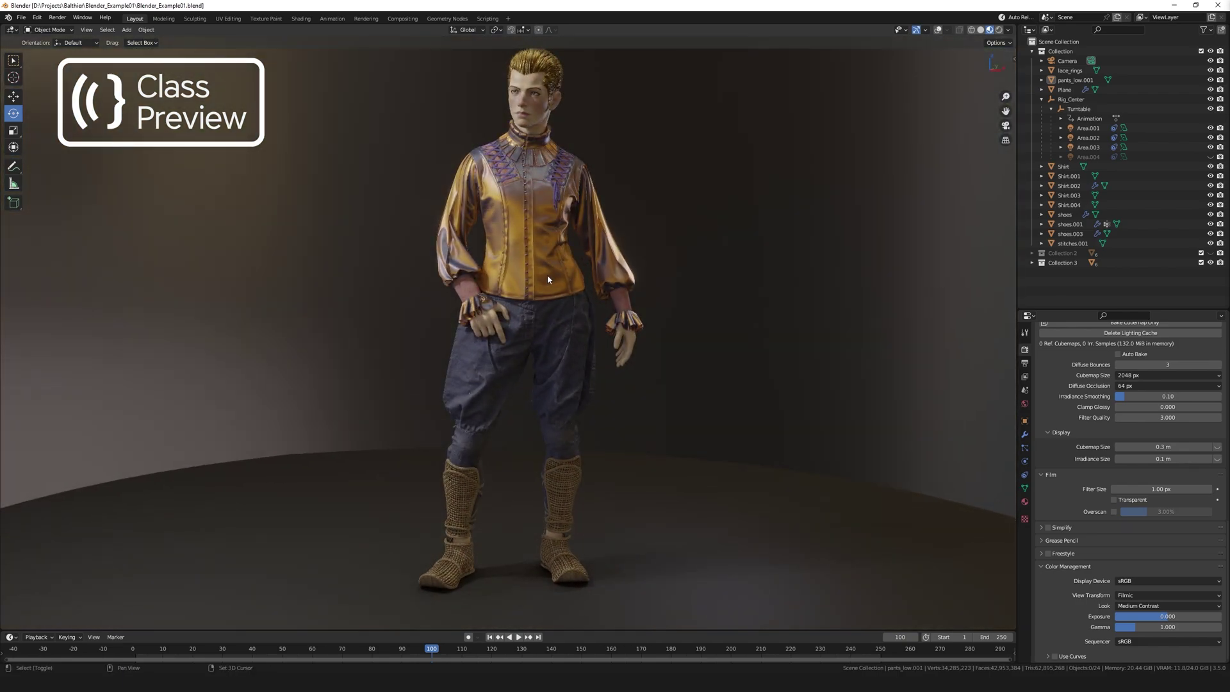
middle_click_drag(547, 274, 549, 366)
scroll(515, 311, "up", 5)
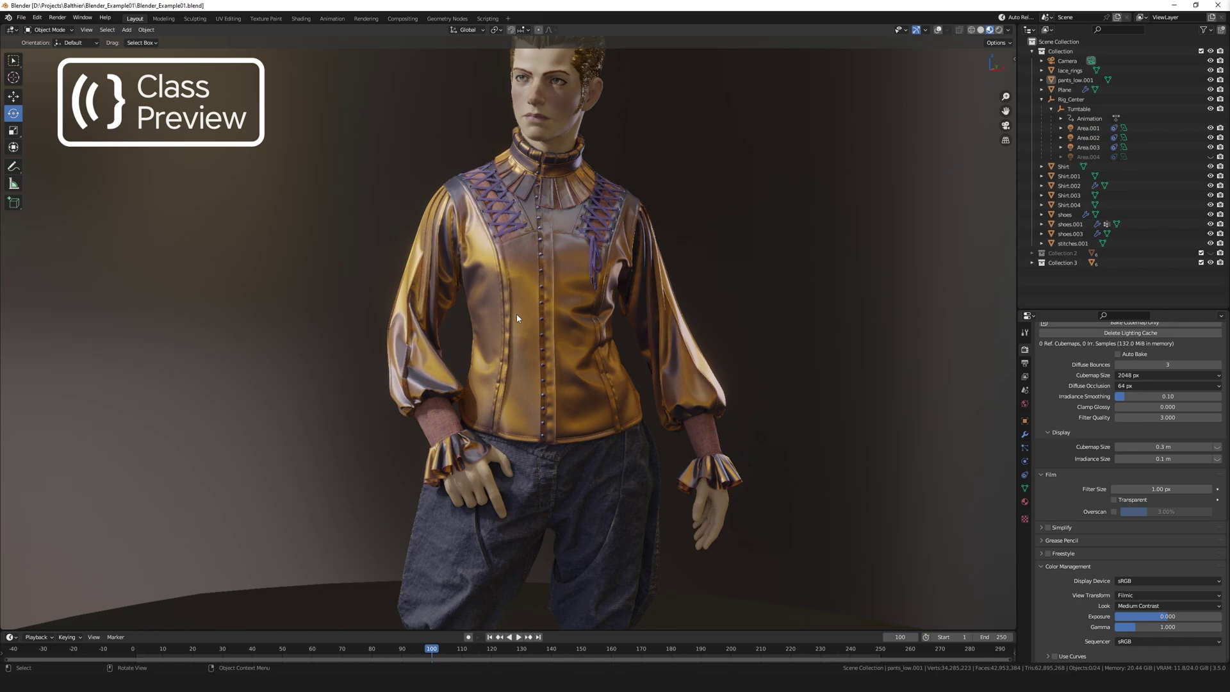
middle_click_drag(512, 329, 572, 347)
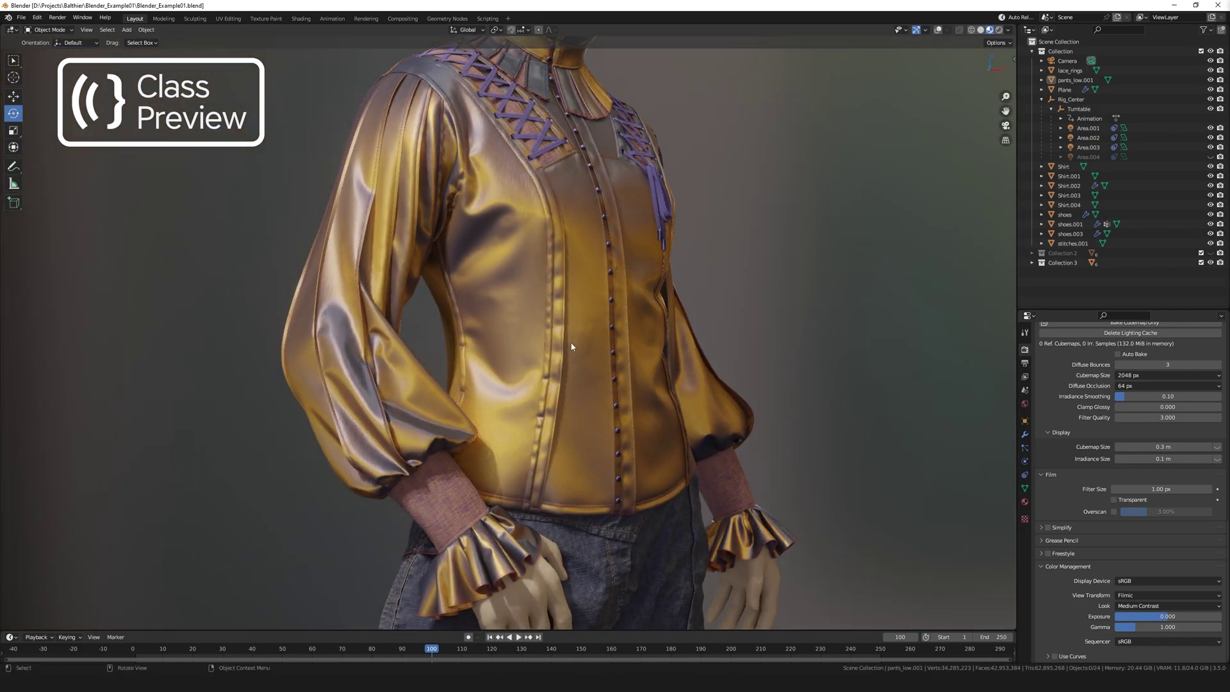
middle_click_drag(594, 217, 571, 440)
scroll(572, 440, "up", 6)
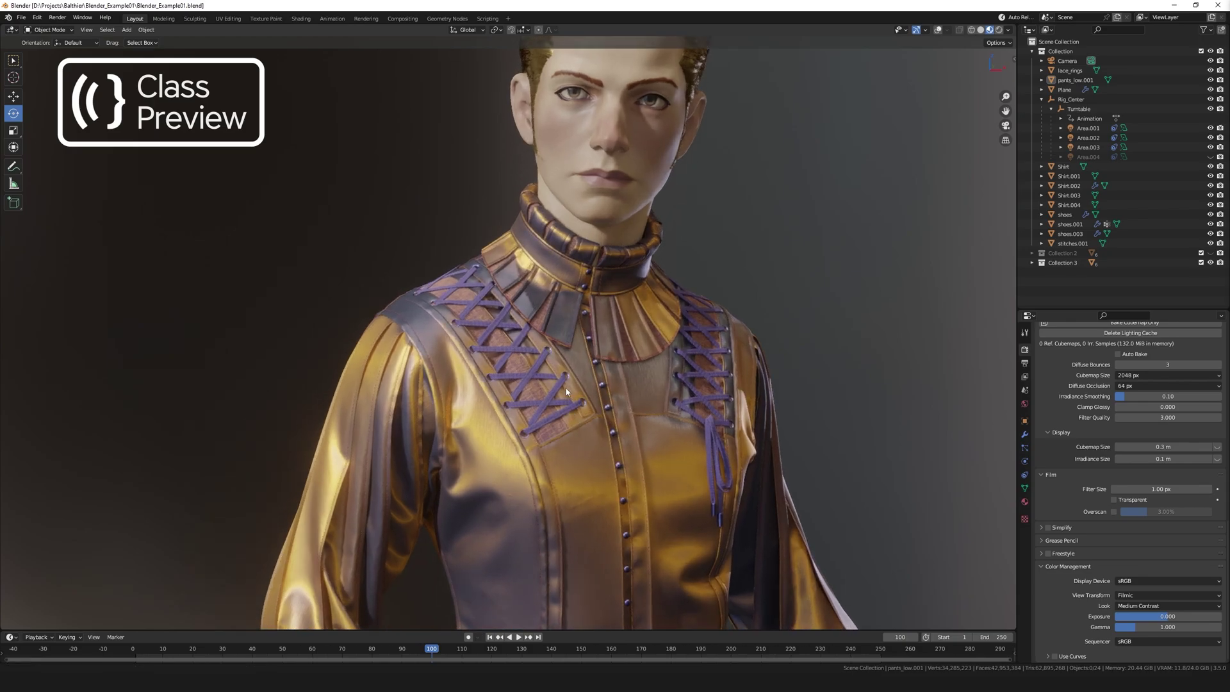
Step: Examine the shirt's woven lacing and stitching up close, followed by the full figure, ruffled cuffs and denim trousers
middle_click_drag(575, 303, 580, 269, "ctrl")
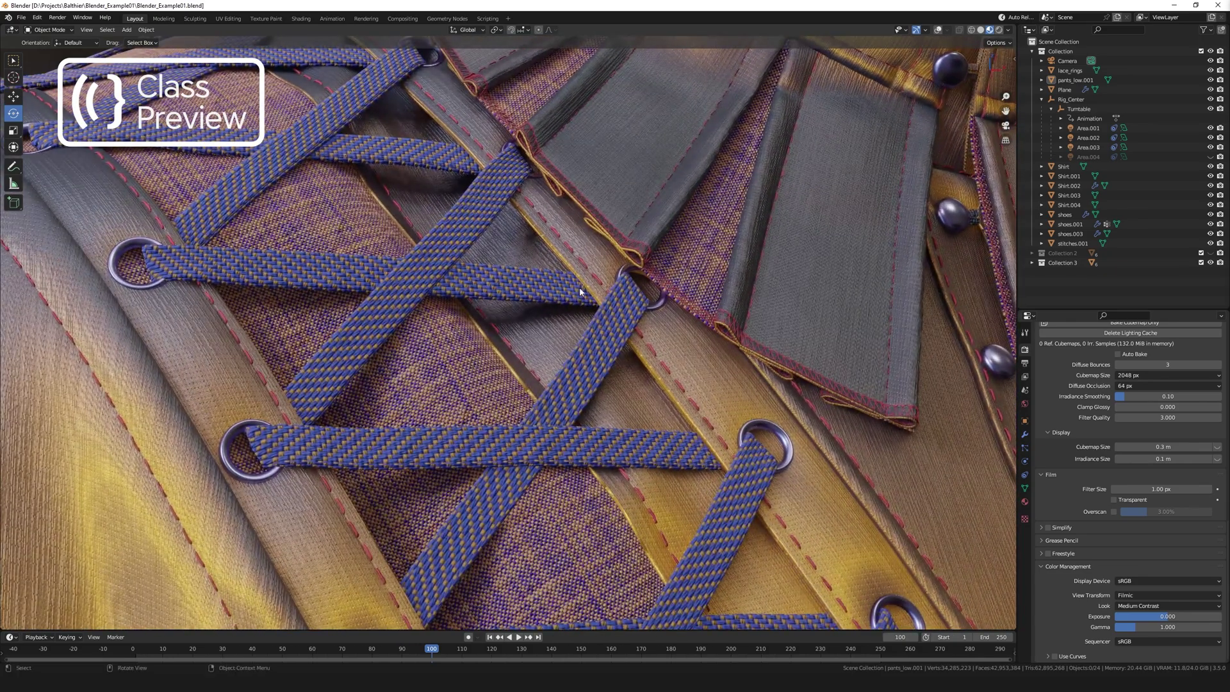
middle_click_drag(542, 378, 504, 310)
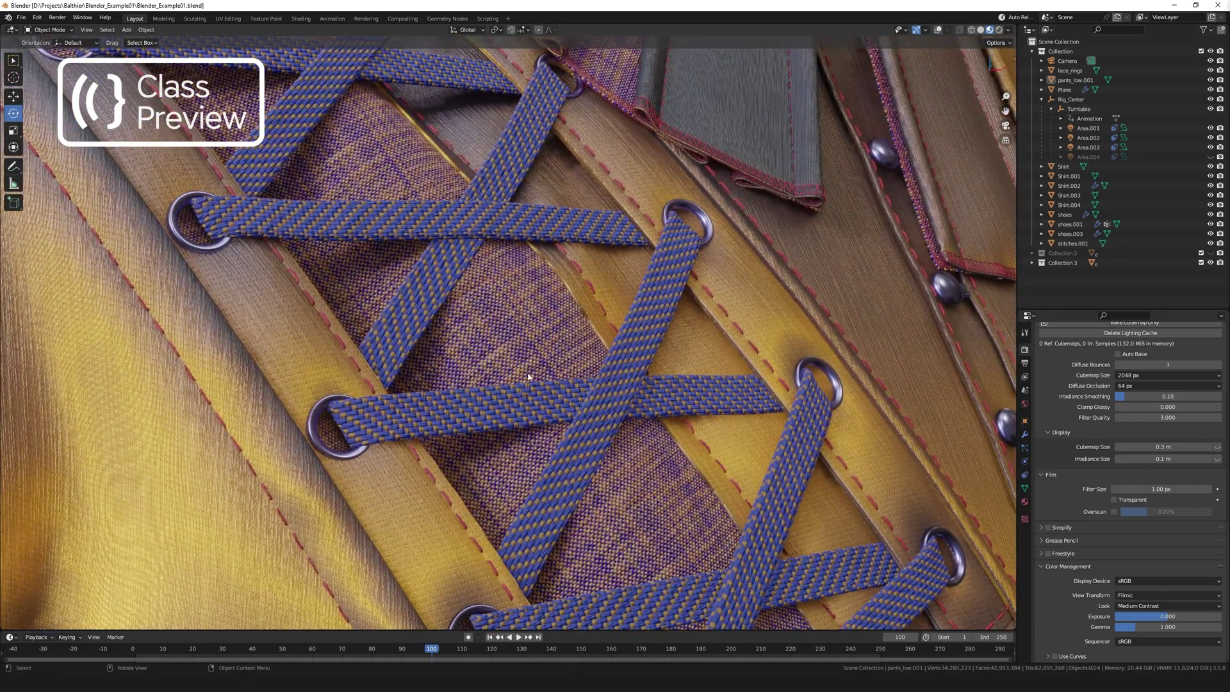
middle_click_drag(612, 499, 521, 279)
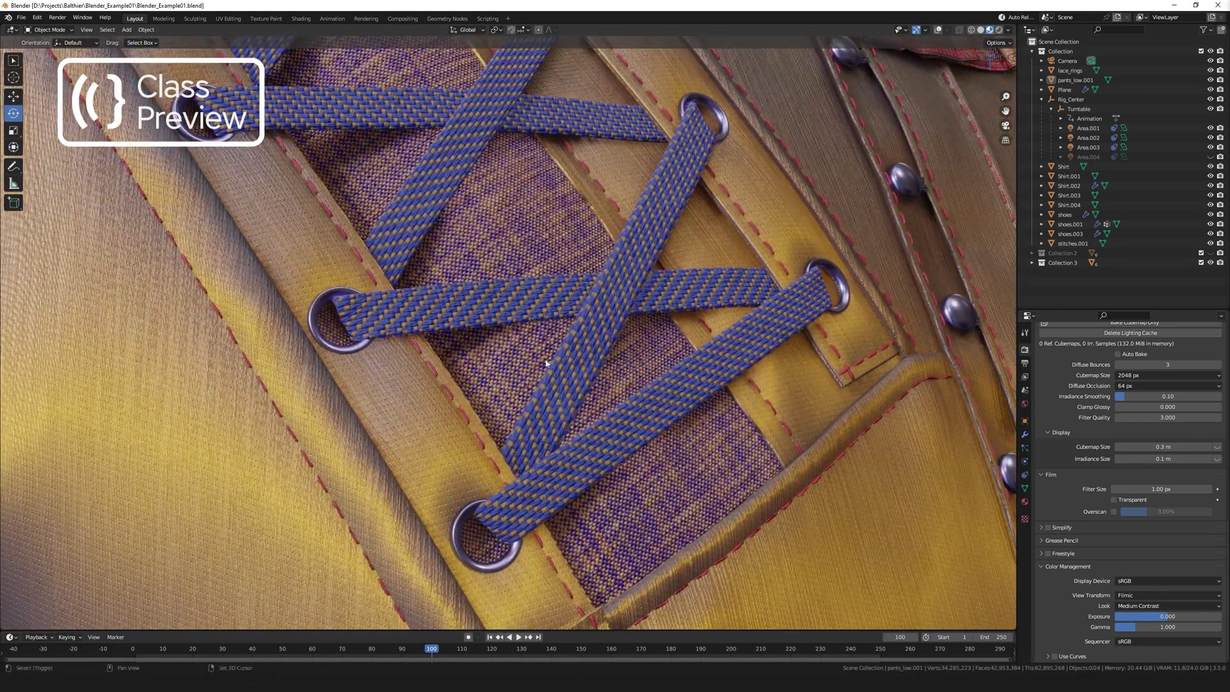
middle_click_drag(726, 492, 732, 135, "shift")
scroll(656, 250, "down", 3)
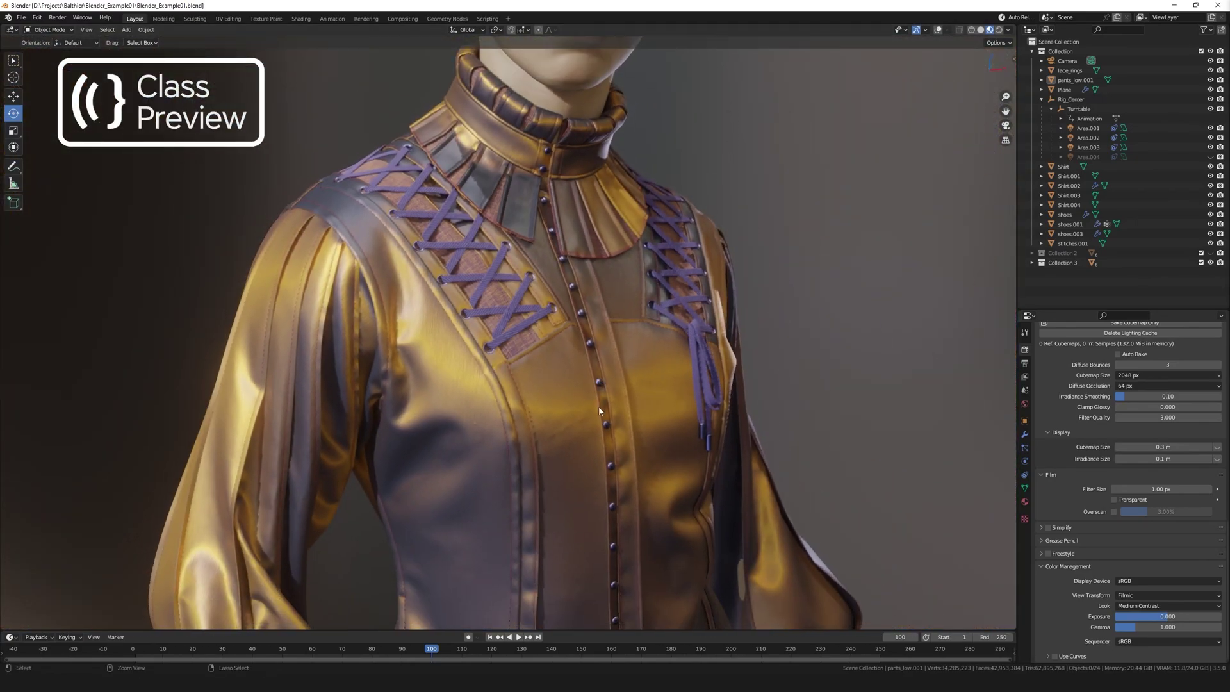
scroll(630, 352, "down", 6)
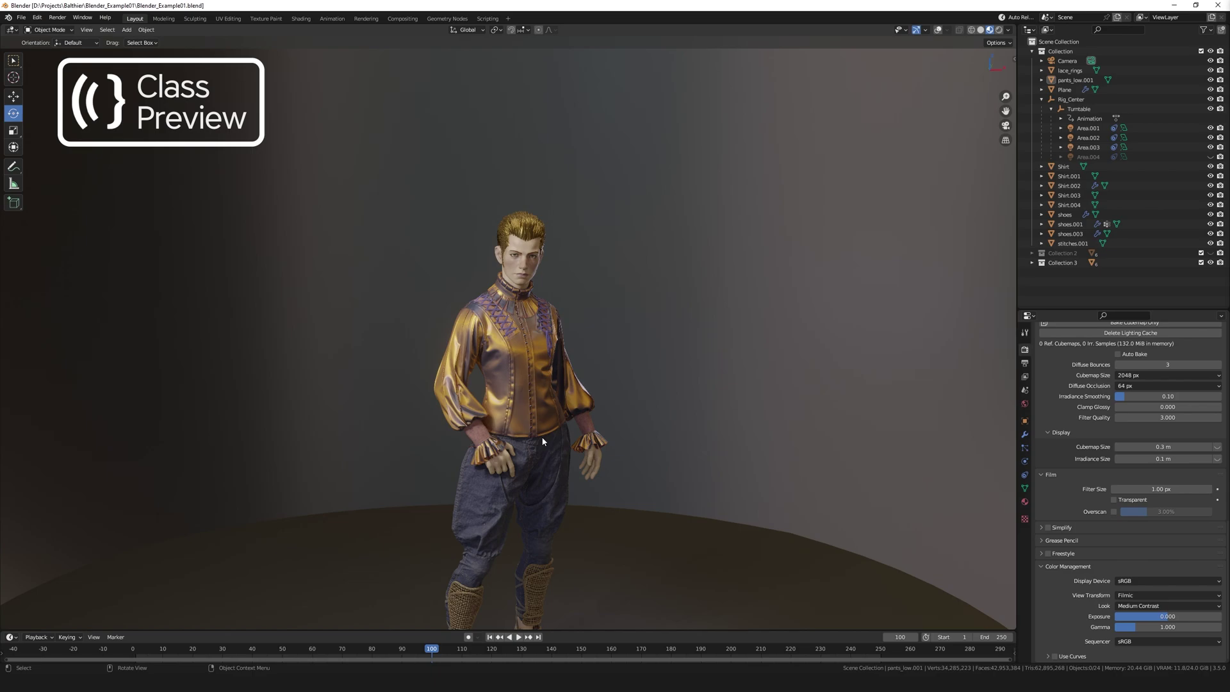
middle_click_drag(543, 438, 542, 425)
middle_click_drag(541, 490, 508, 435, "shift")
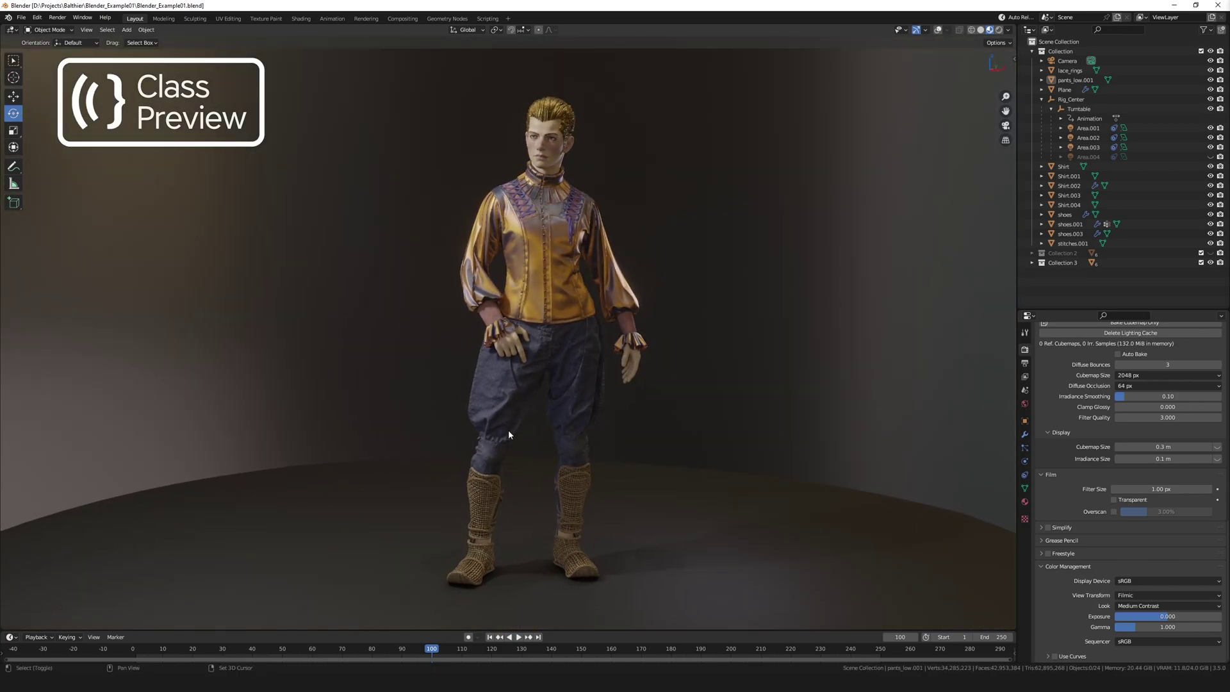
middle_click_drag(491, 393, 541, 376, "ctrl")
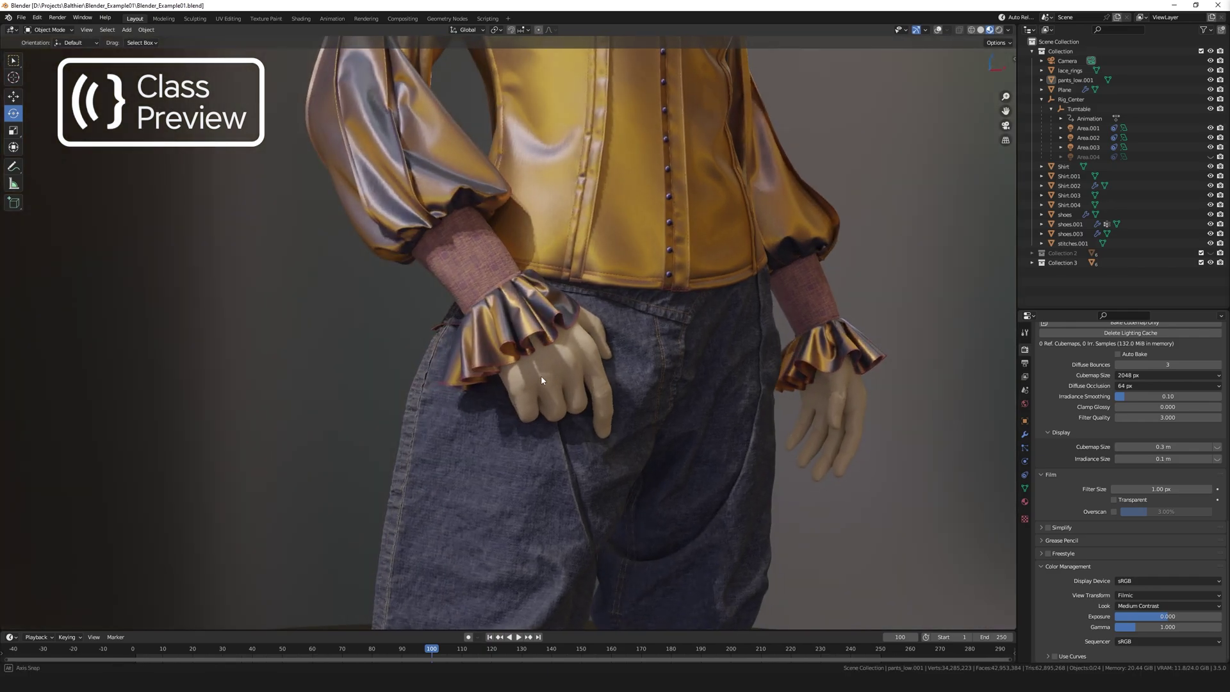
middle_click_drag(529, 502, 557, 260, "shift")
middle_click_drag(548, 319, 560, 322)
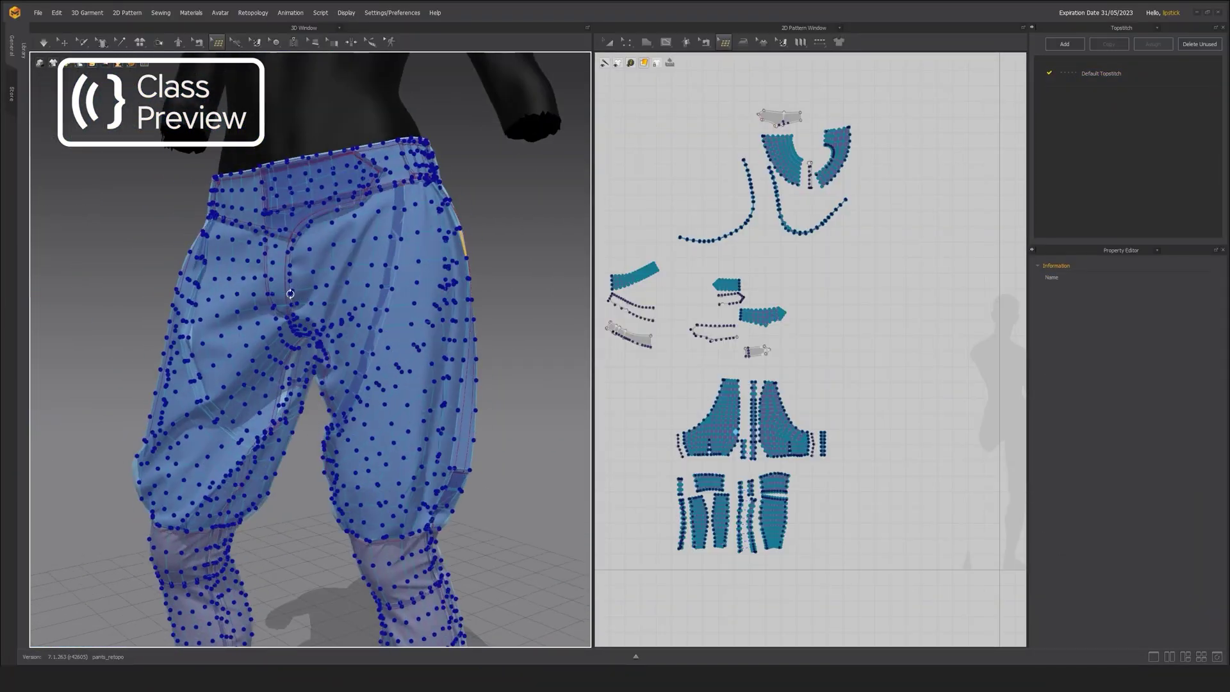
Step: In Marvelous Designer, inspect the trousers garment in 3D and enlarge the 2D pattern window
right_click_drag(290, 294, 295, 295)
scroll(692, 435, "up", 7)
middle_click_drag(711, 266, 679, 147)
left_click_drag(593, 308, 476, 307)
left_click(608, 42)
left_click(621, 56)
left_click_drag(631, 65, 929, 81)
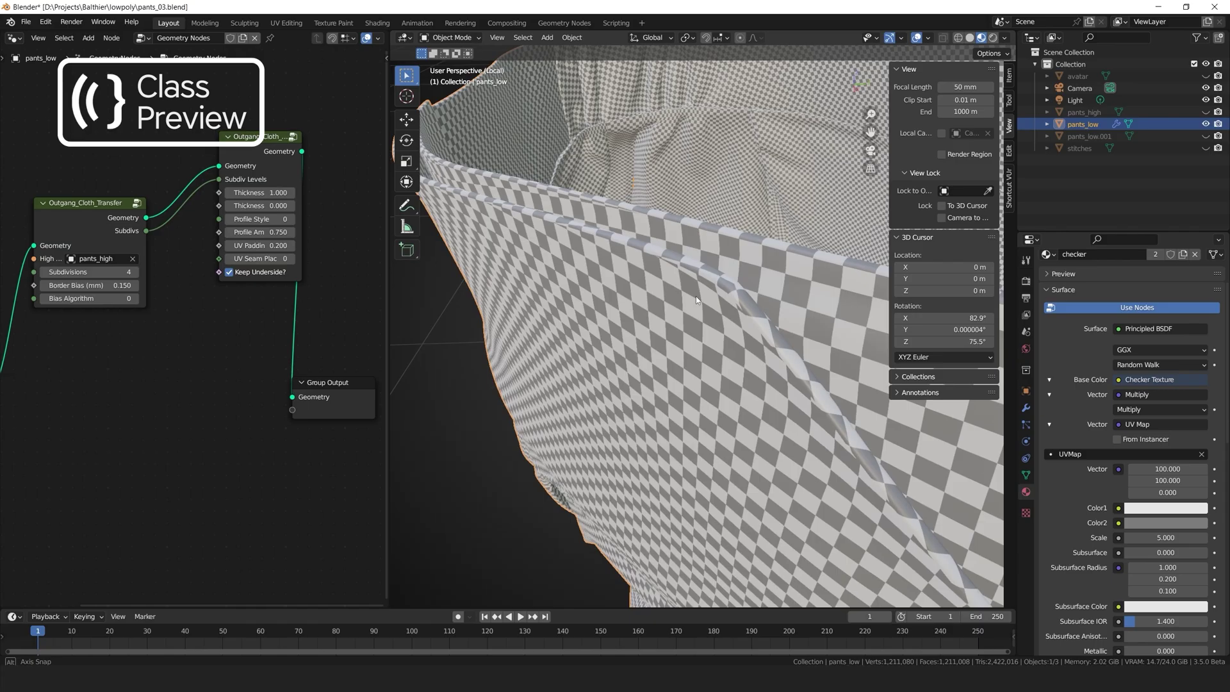
Step: In Blender, examine the checker-textured waistband of the low-poly trousers and the thread detail of the shirt's lacing
mouse_move(789, 299)
middle_mouse_down()
mouse_move(834, 285)
mouse_move(855, 324)
mouse_move(581, 295)
middle_mouse_up()
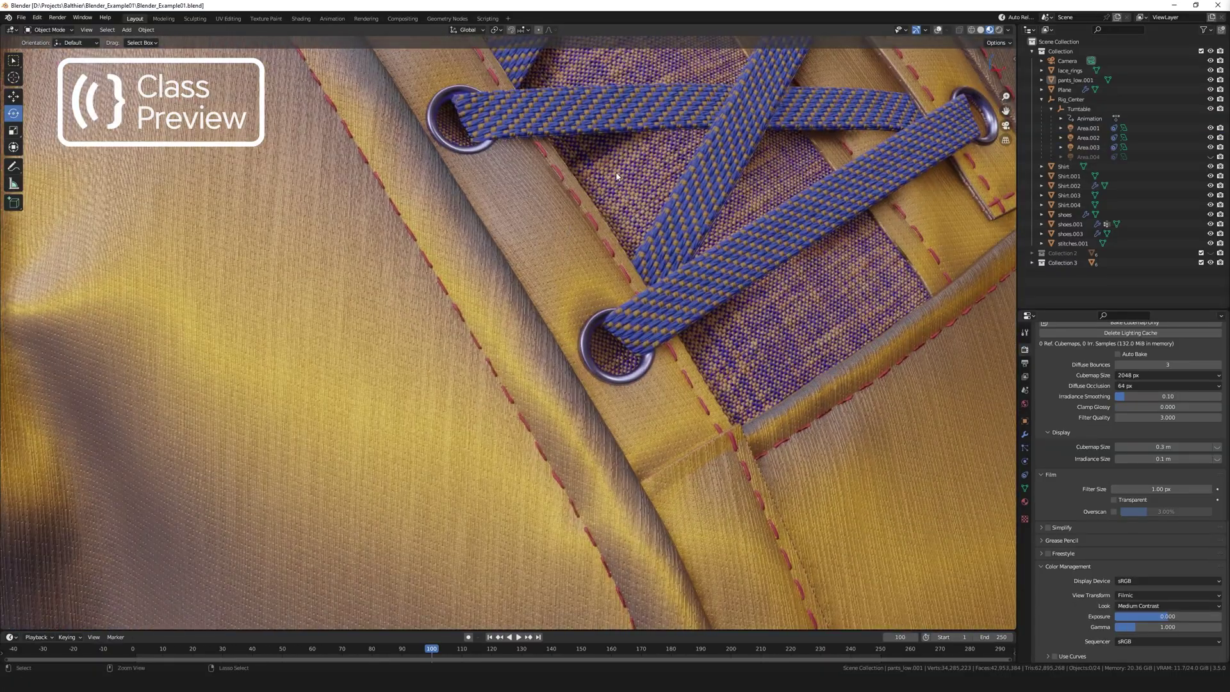
middle_click_drag(617, 176, 537, 332, "shift")
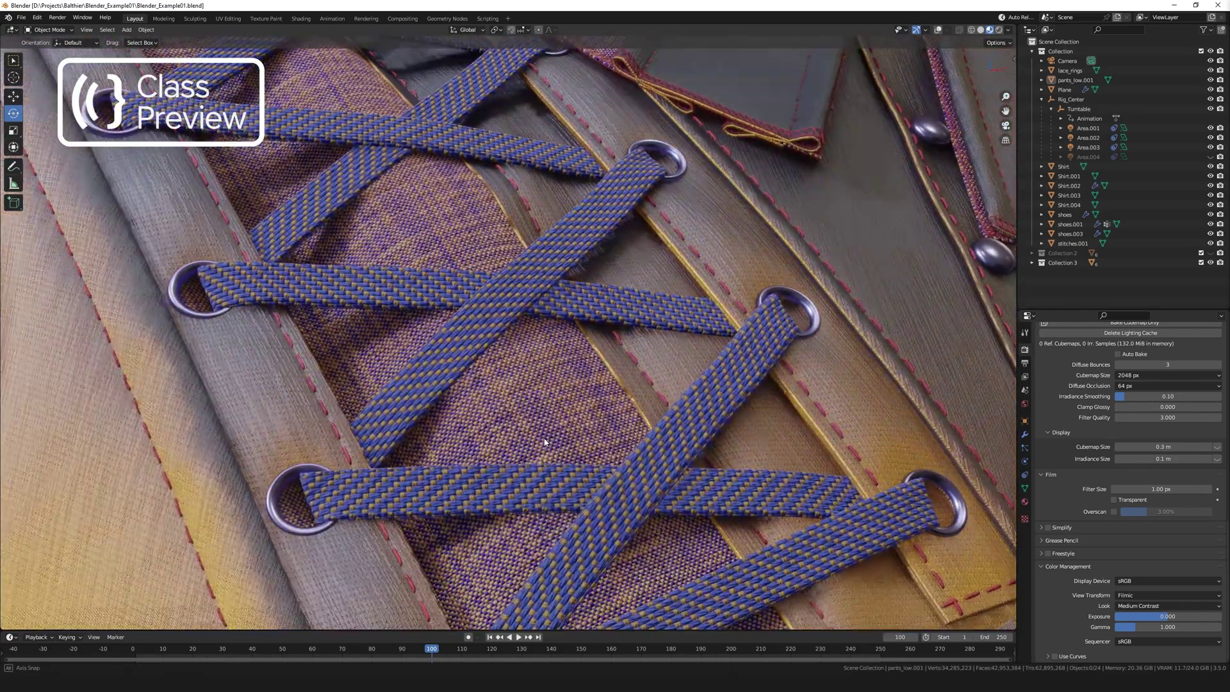
middle_click_drag(442, 299, 500, 324)
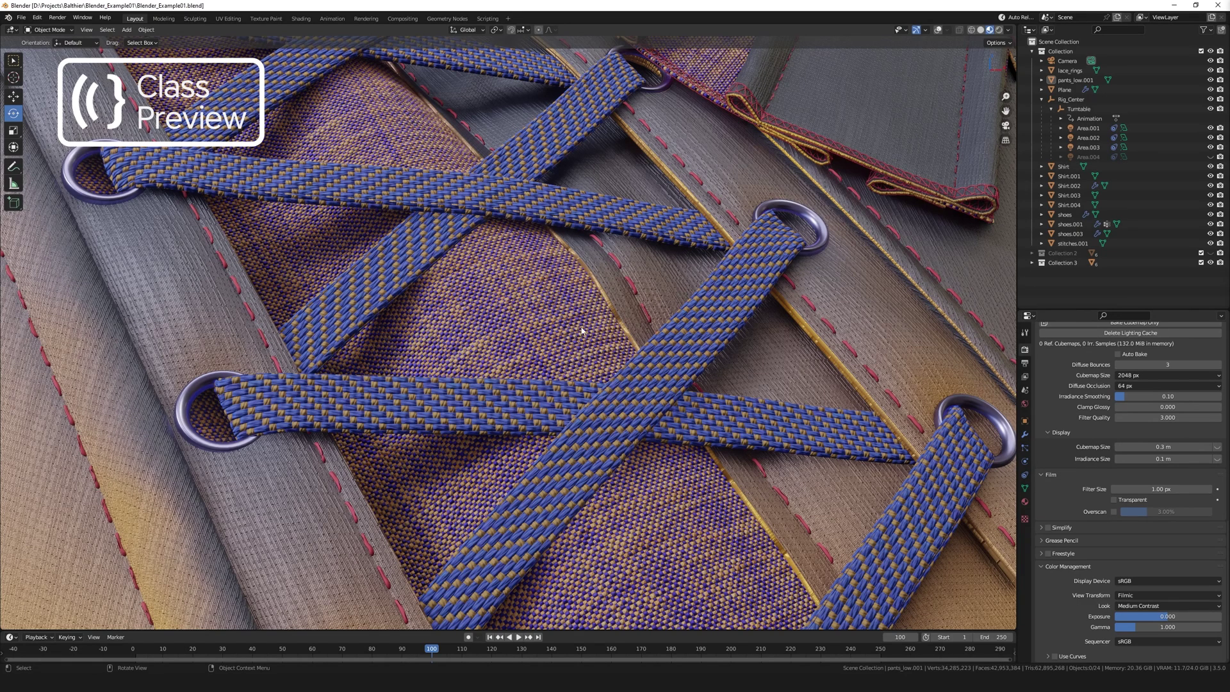
scroll(702, 461, "up", 5)
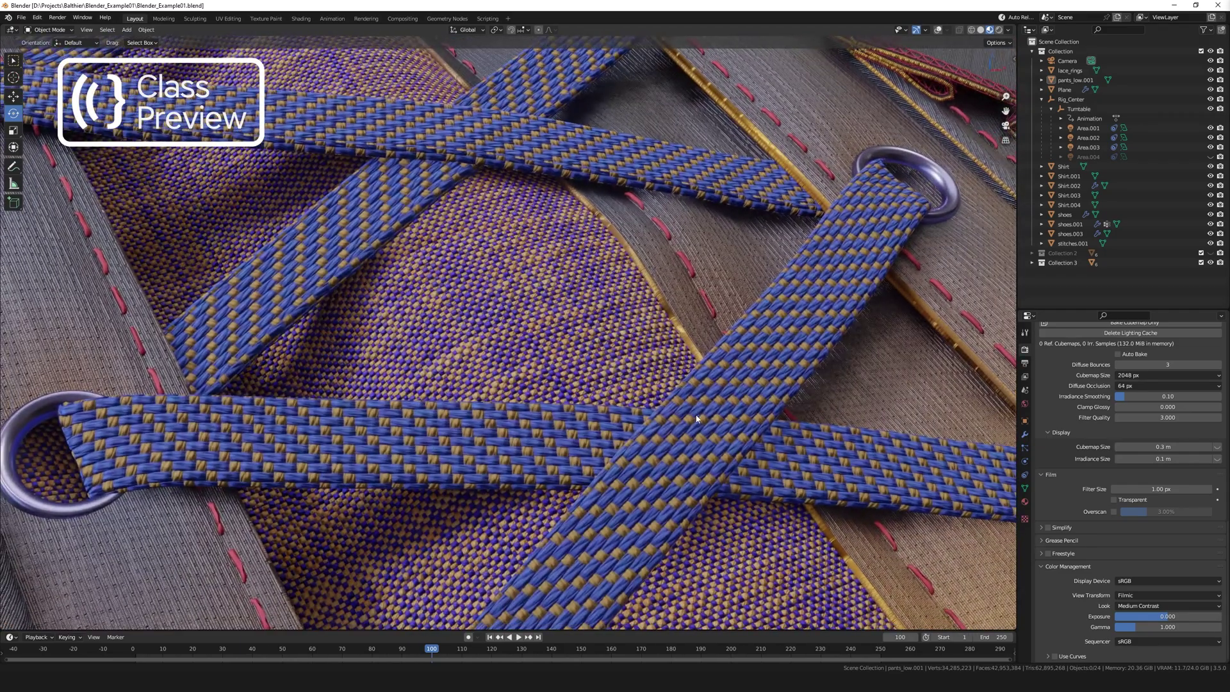
middle_click_drag(594, 351, 621, 354)
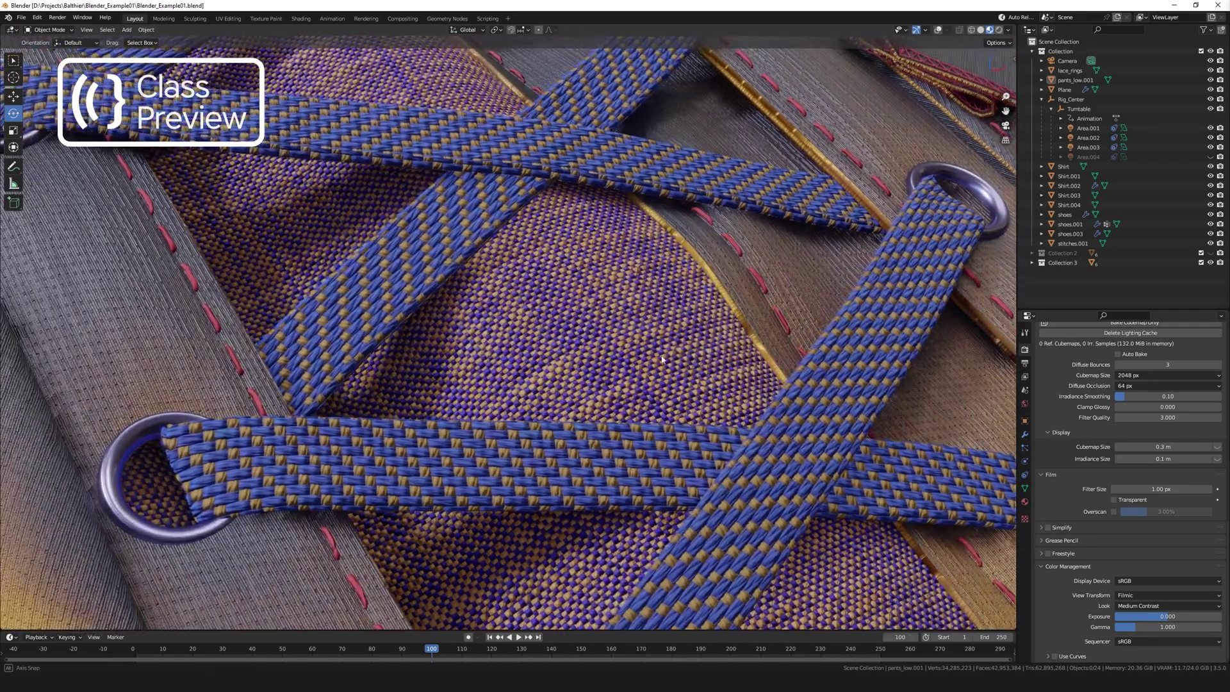
middle_click_drag(630, 220, 632, 244, "ctrl")
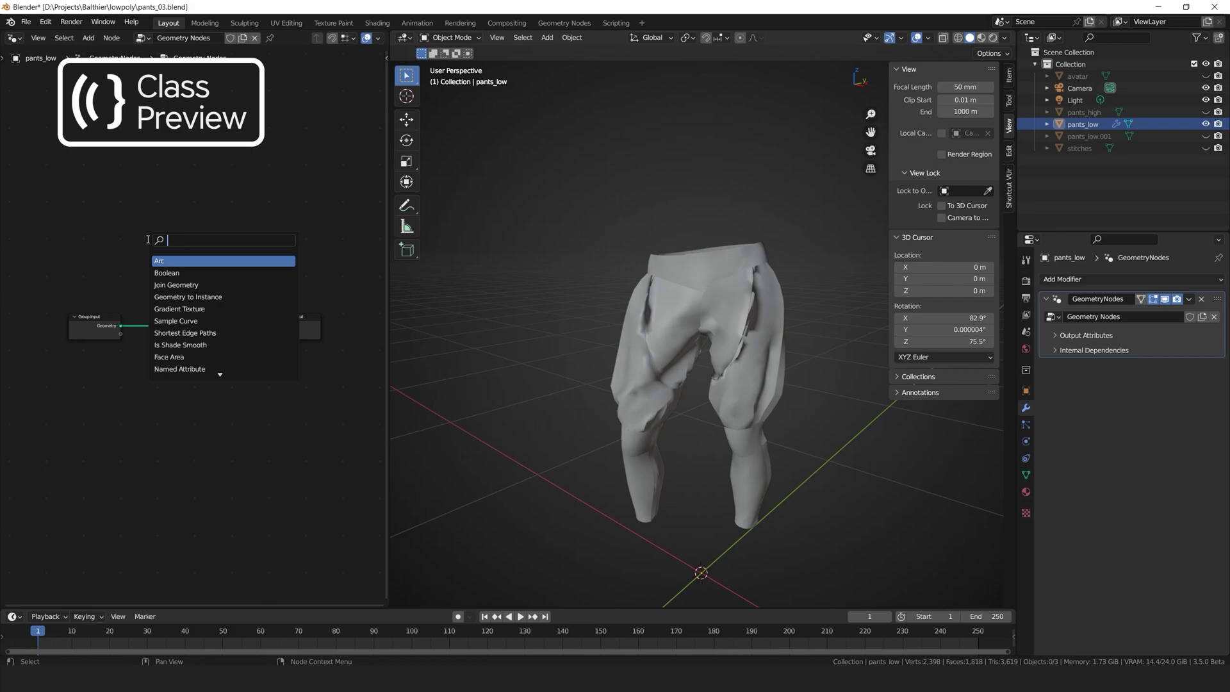
Step: Insert an Outgang_Cloth_Transfer node for pants_low, using pants_high as source, 4 subdivisions and a 0.150 mm border bias
left_click(220, 260)
left_click_drag(84, 364, 127, 220)
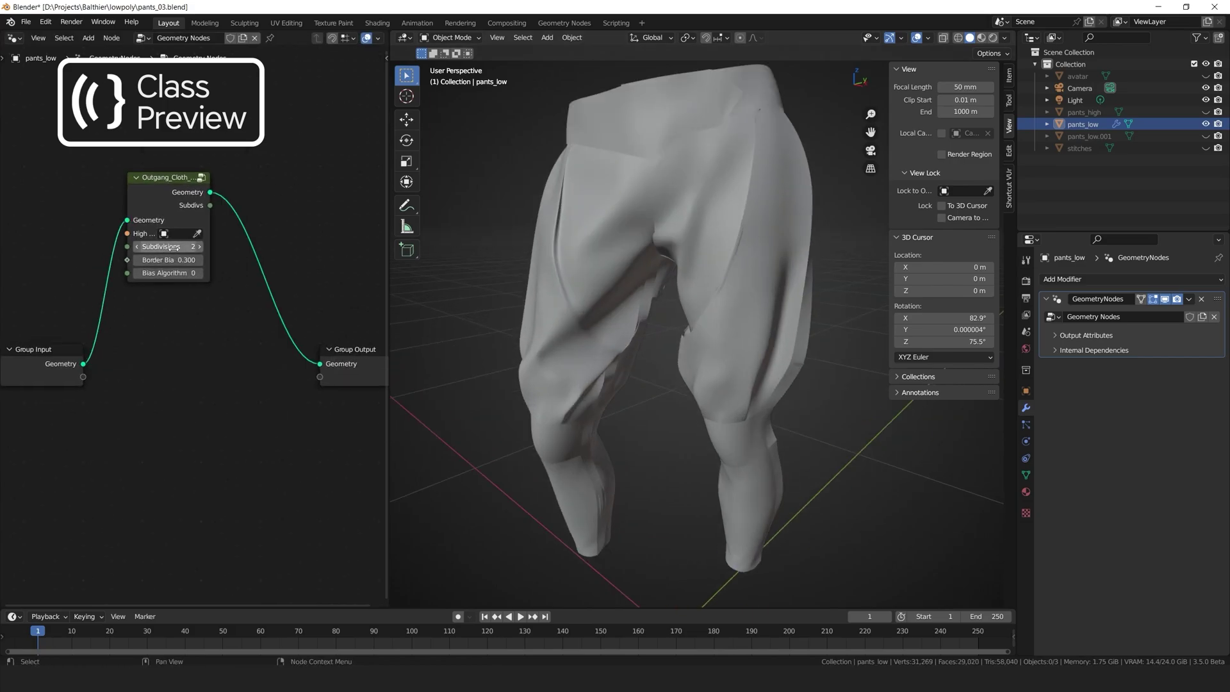
left_click(178, 286)
scroll(636, 410, "up", 3)
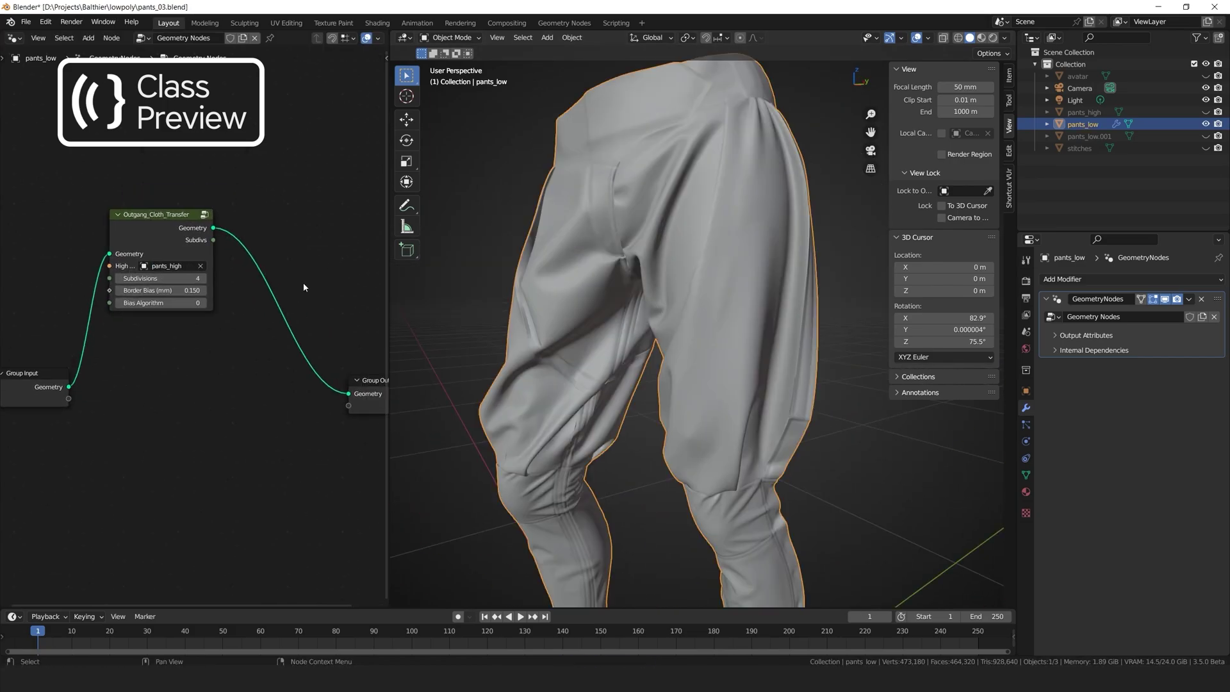
Step: Add the Outgang cloth thickness node between the Cloth Transfer node and Group Output, and inspect the trousers mesh
key("shift+a")
type("outg")
left_click(335, 184)
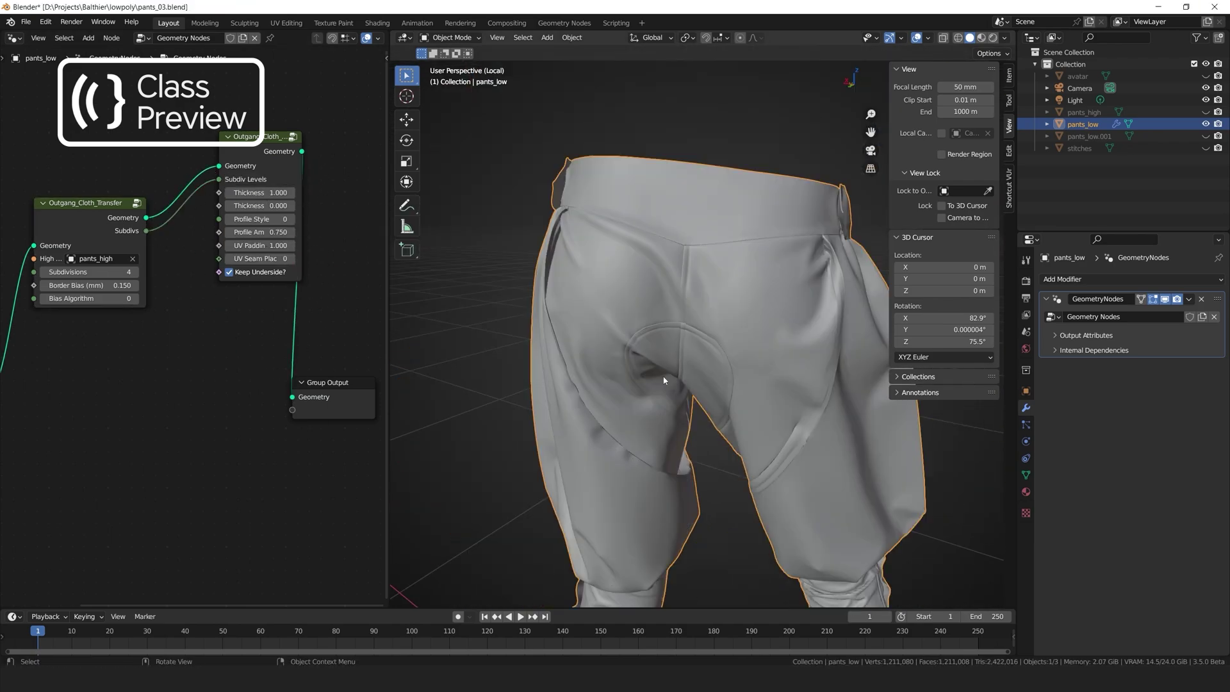
middle_click_drag(666, 380, 722, 309)
scroll(723, 308, "up", 6)
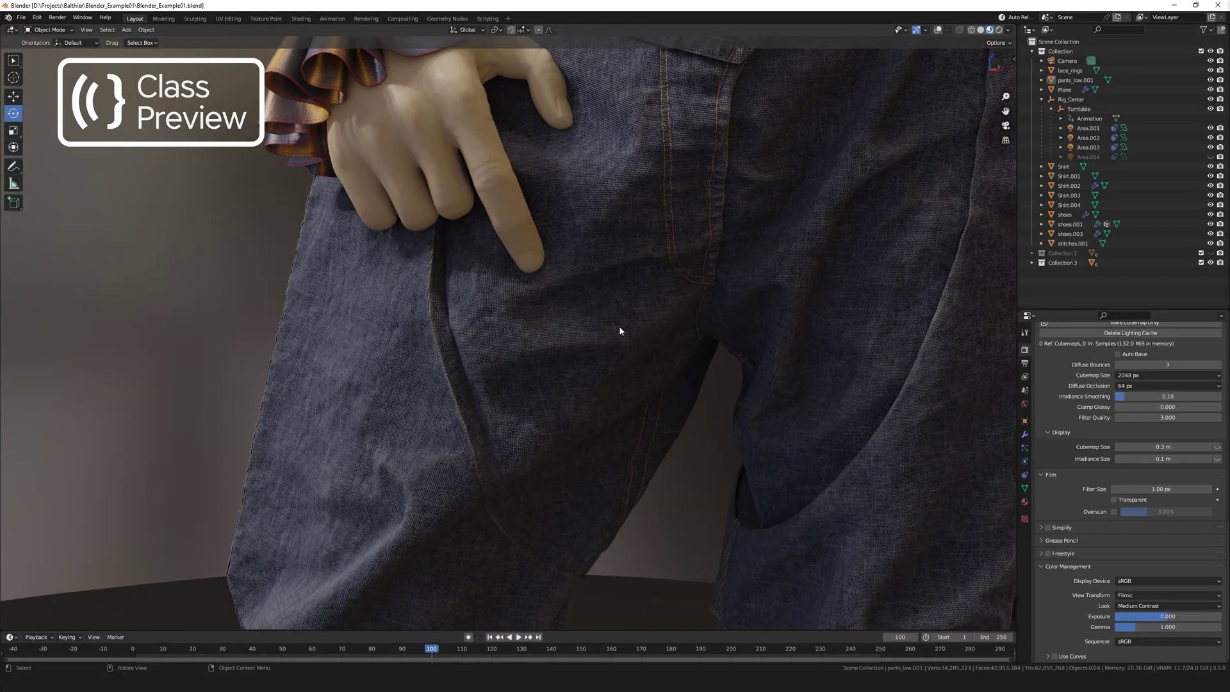
Step: Examine the denim weave and orange stitching near the character's hand up close
mouse_move(619, 327)
middle_mouse_down("shift")
mouse_move(566, 477)
mouse_move(583, 464)
mouse_move(537, 453)
middle_mouse_up("shift")
scroll(537, 456, "up", 6)
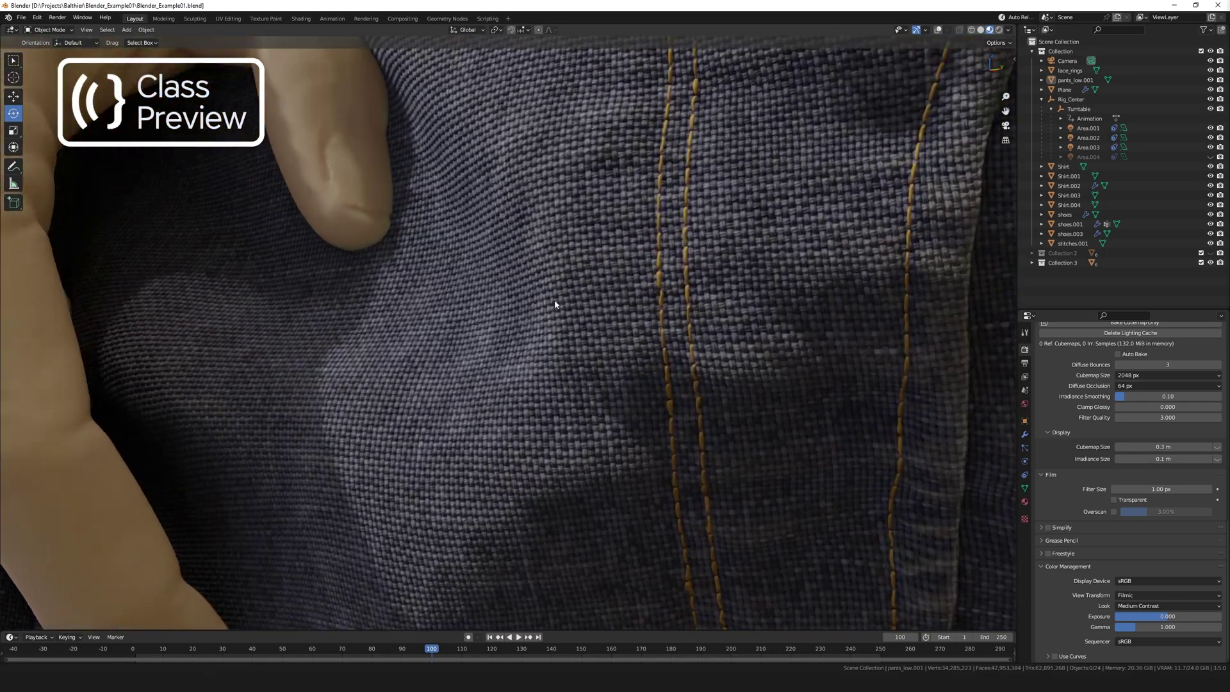
middle_click_drag(556, 305, 557, 316, "ctrl")
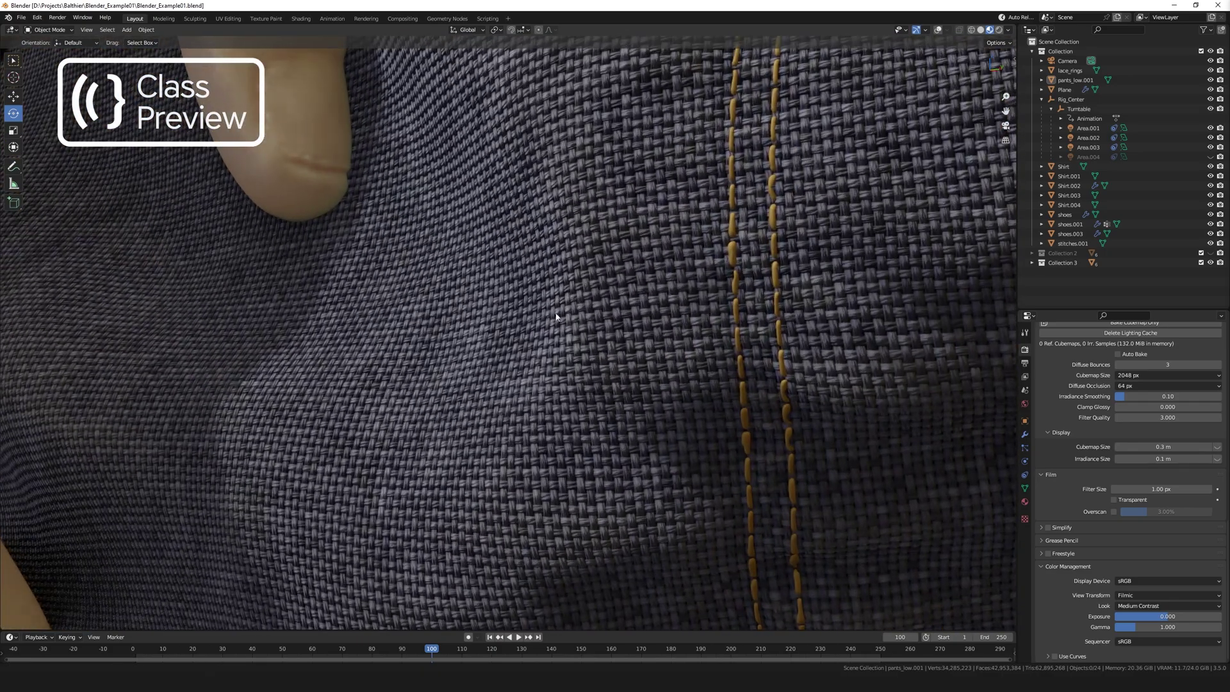
middle_click_drag(516, 421, 530, 424)
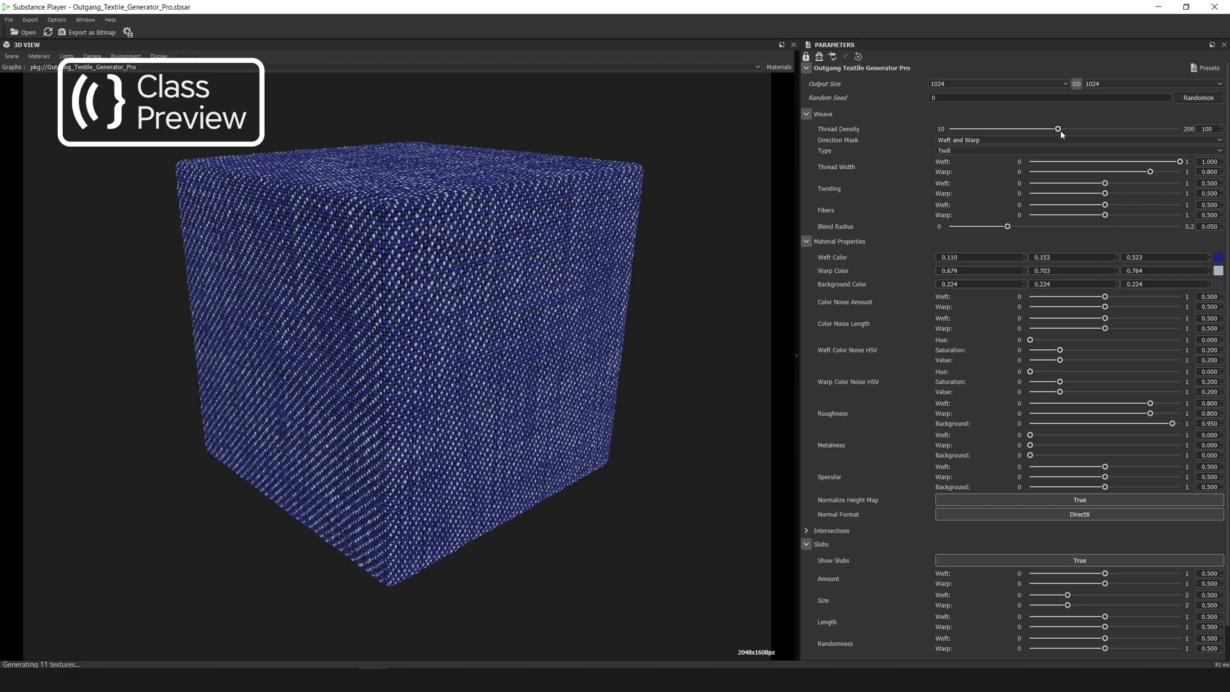
Step: In Substance Player, reduce the textile's thread density to 63 and try the Twill and Satin weave types
left_click_drag(1045, 132, 1014, 129)
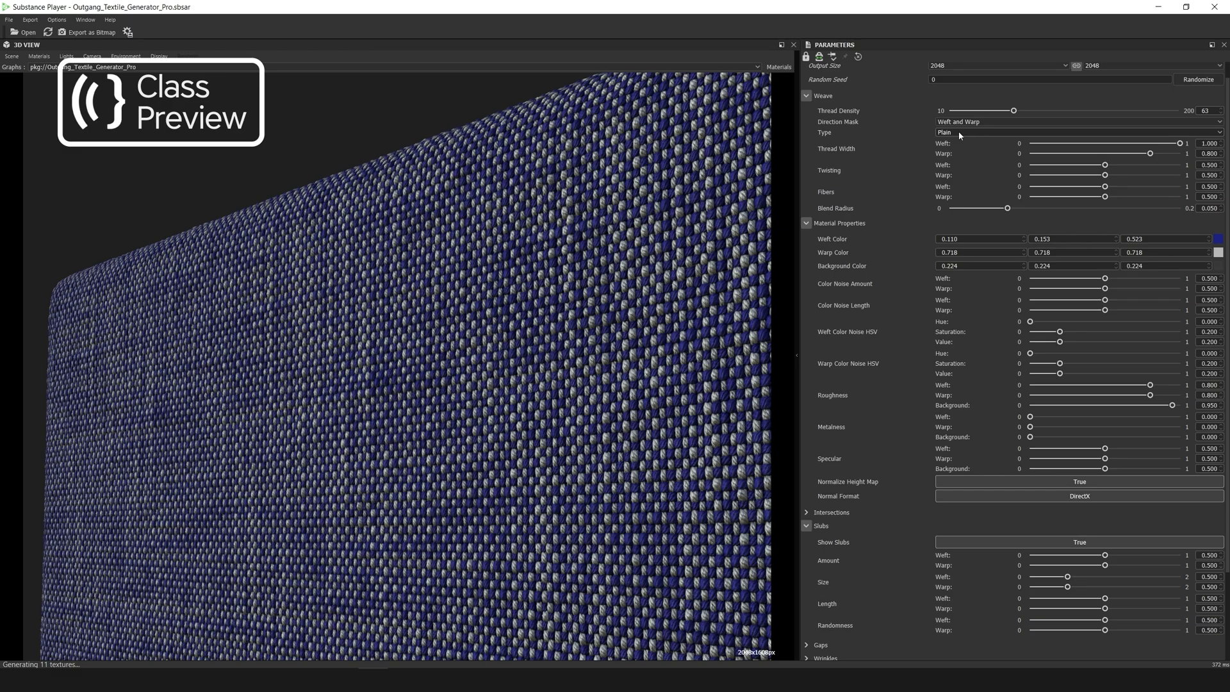
left_click(960, 133)
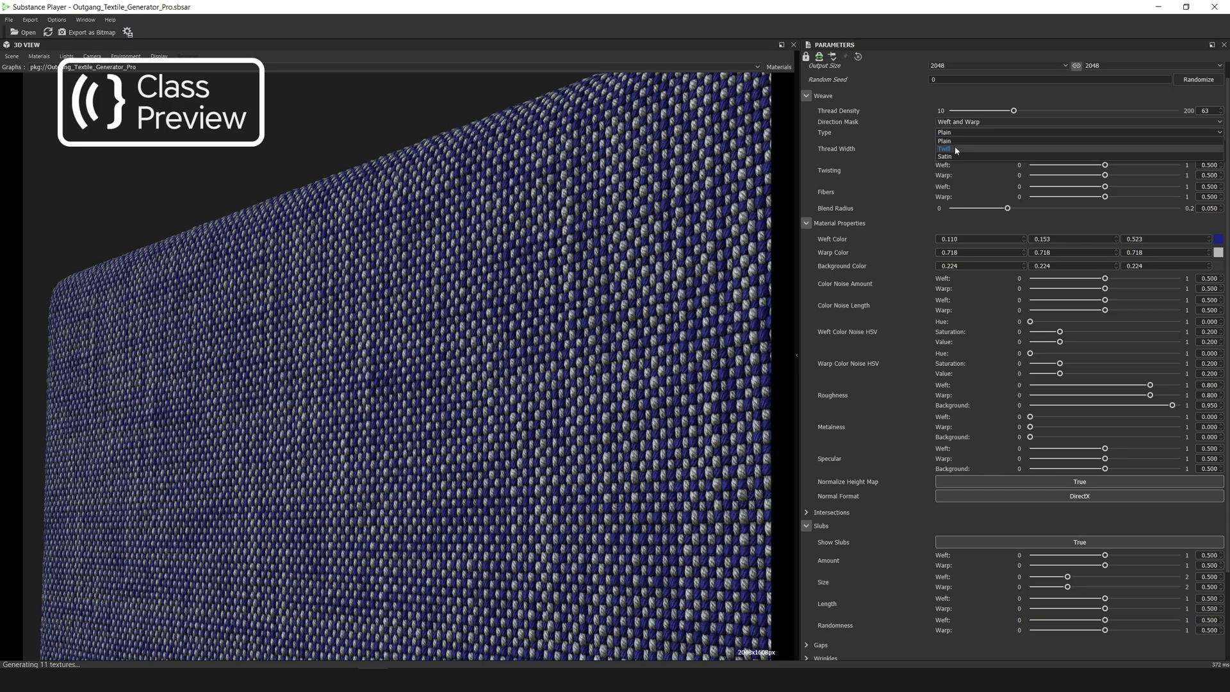
left_click(958, 148)
left_click(955, 133)
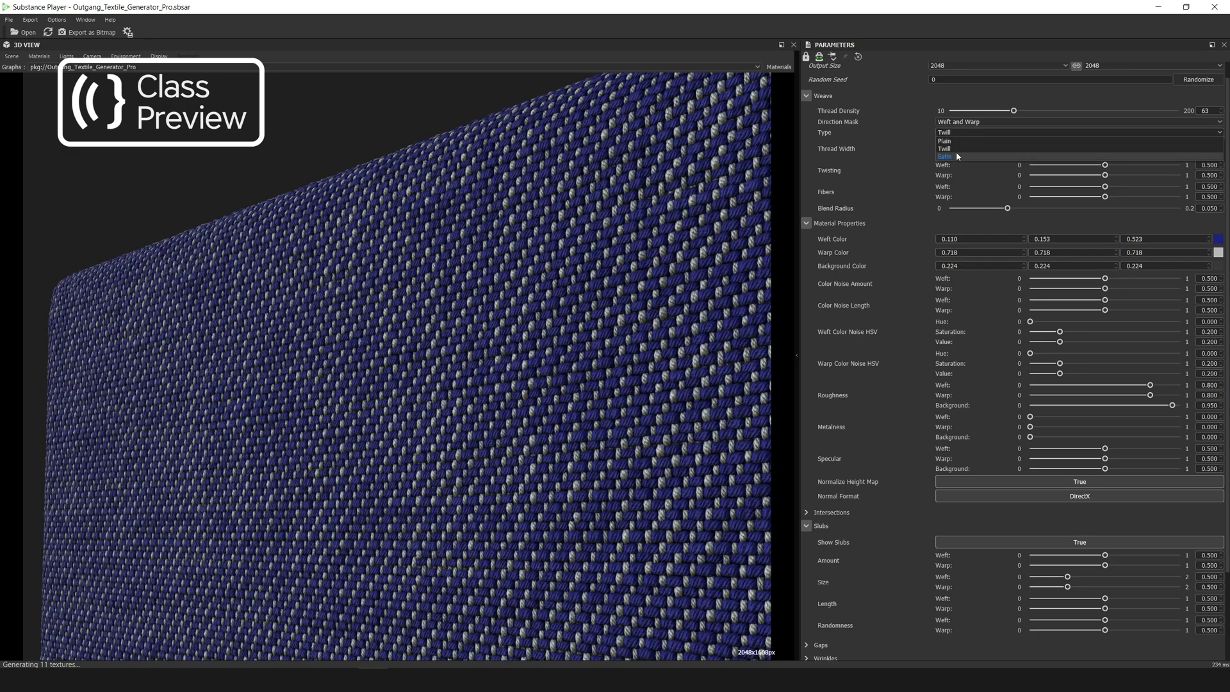
left_click(955, 159)
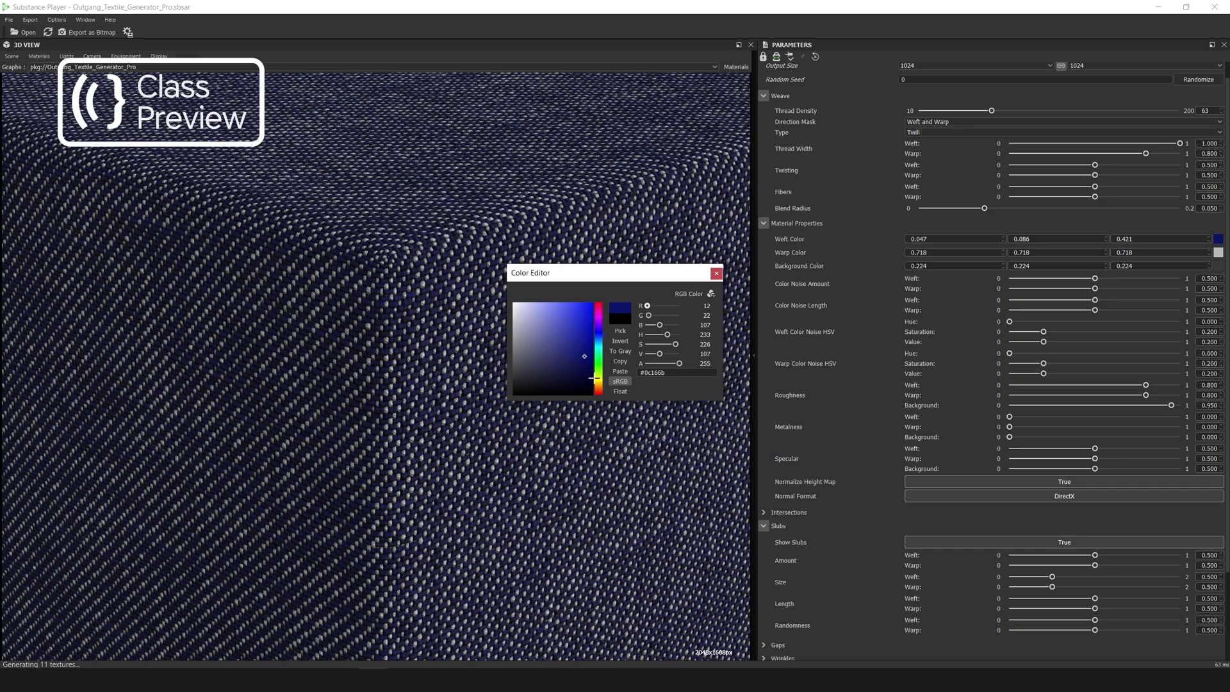
Step: Recolour the weft to green (0.544, 0.595, 0.127) and the warp to pale cream #dcd4b1
left_click_drag(598, 333, 594, 388)
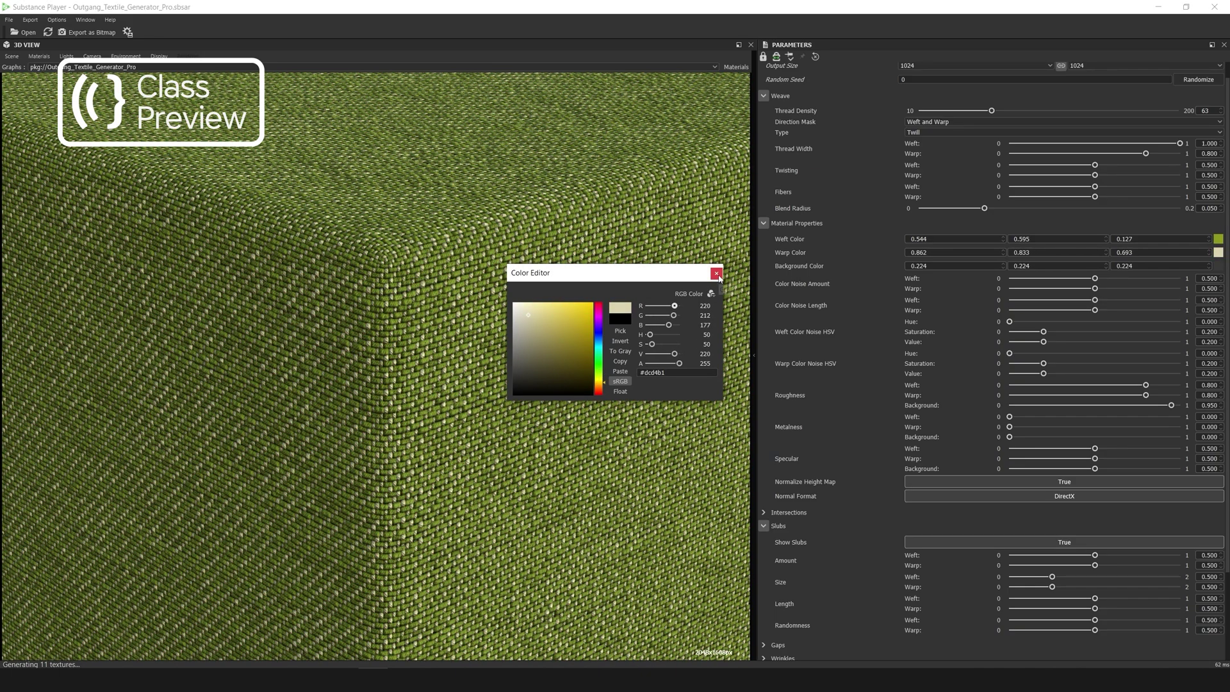
left_click(716, 273)
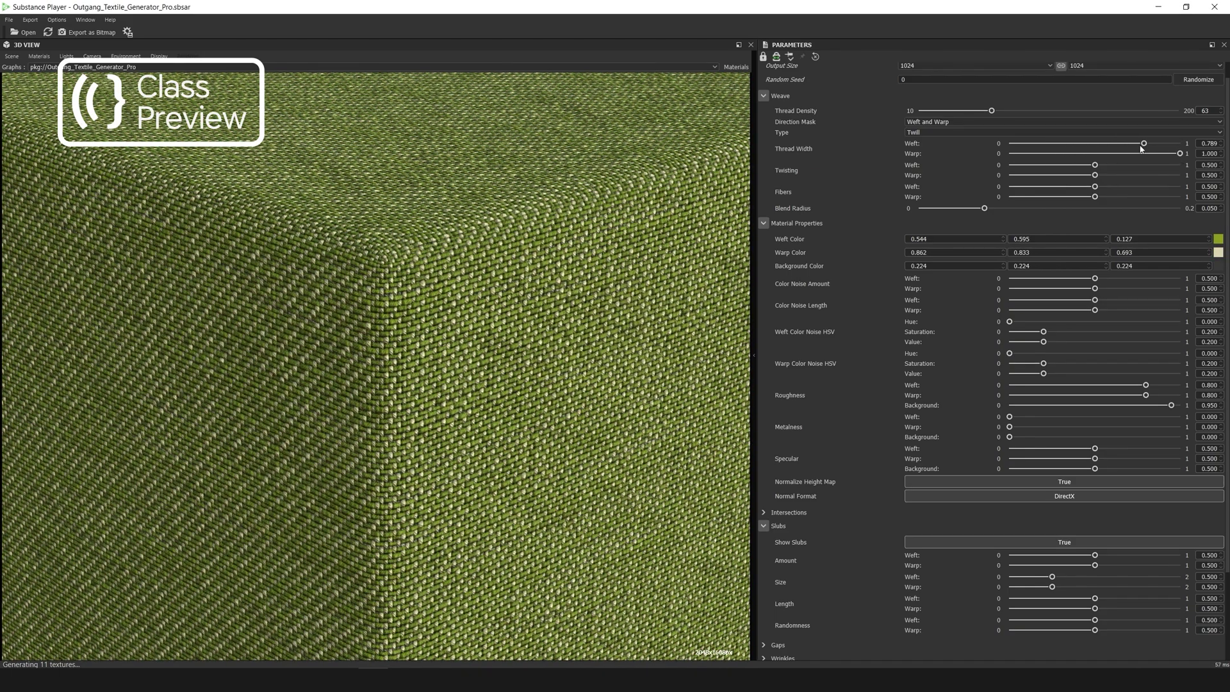
Step: Adjust the slubs: lower the weft amount, raise the warp amount and warp size, and shorten the weft length
scroll(963, 425, "down", 3)
left_click_drag(1094, 450, 1027, 449)
left_click_drag(1095, 460, 1172, 472)
left_click_drag(1052, 481, 1143, 482)
left_click_drag(1095, 492, 1024, 500)
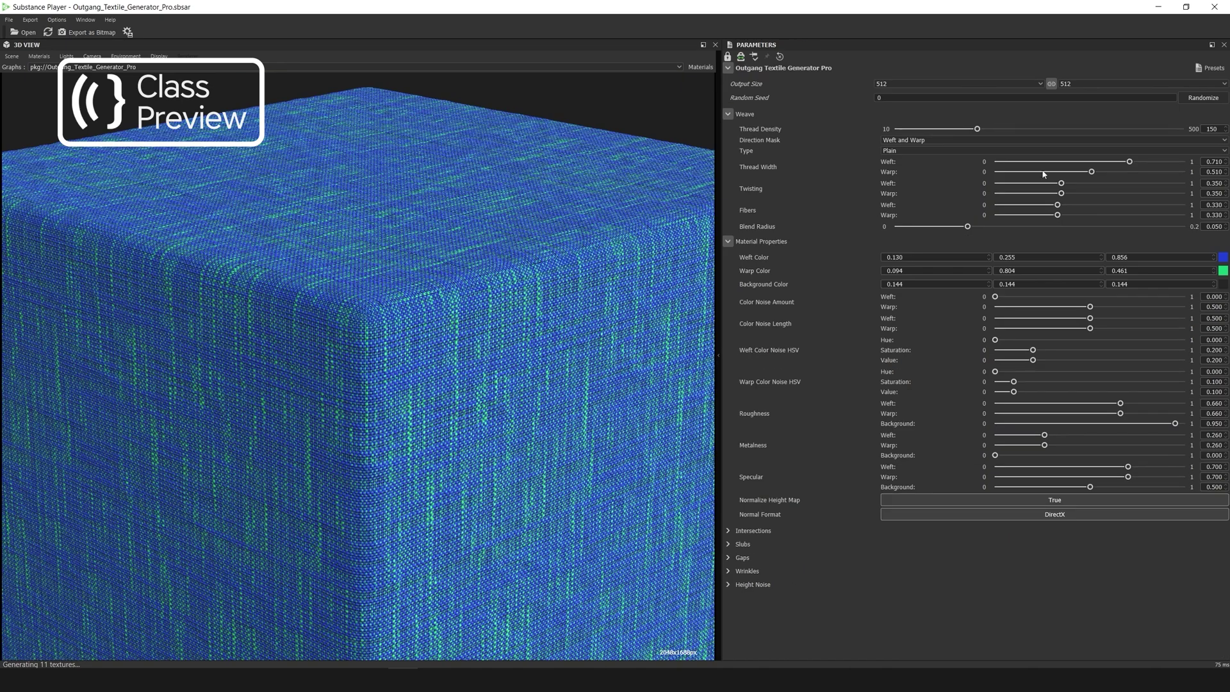
Step: Apply the Silk_Satin preset to the textile and check the result on the preview cube
left_click(1208, 67)
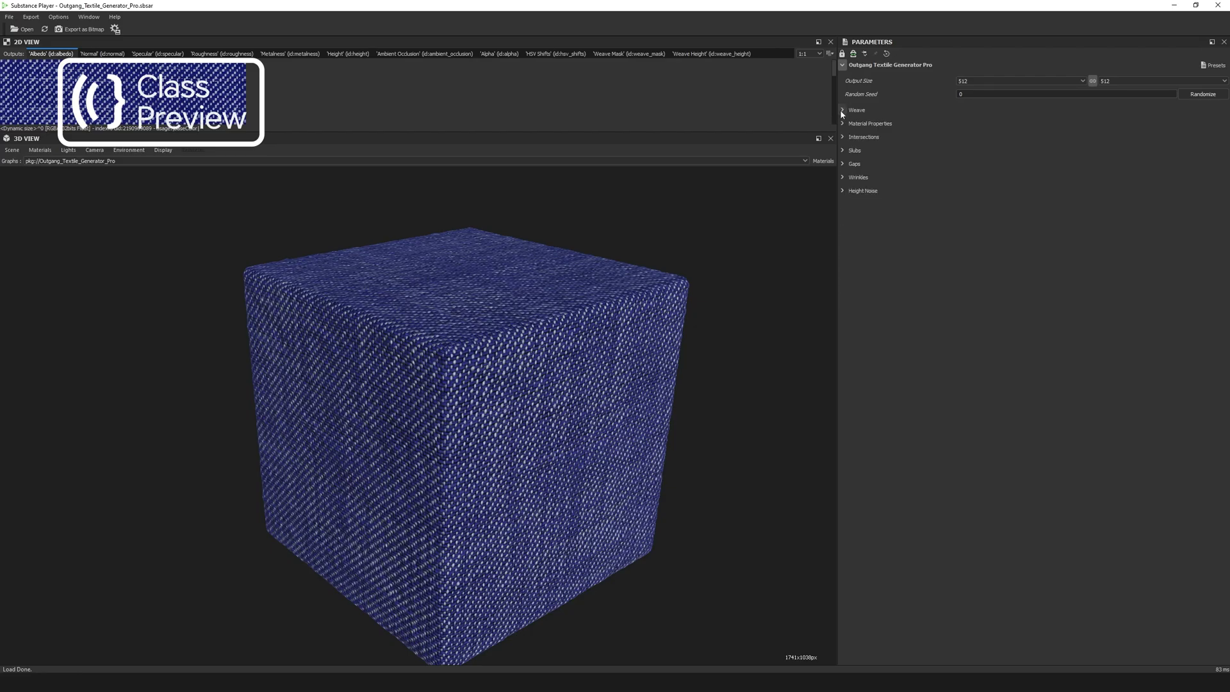
left_click(1213, 65)
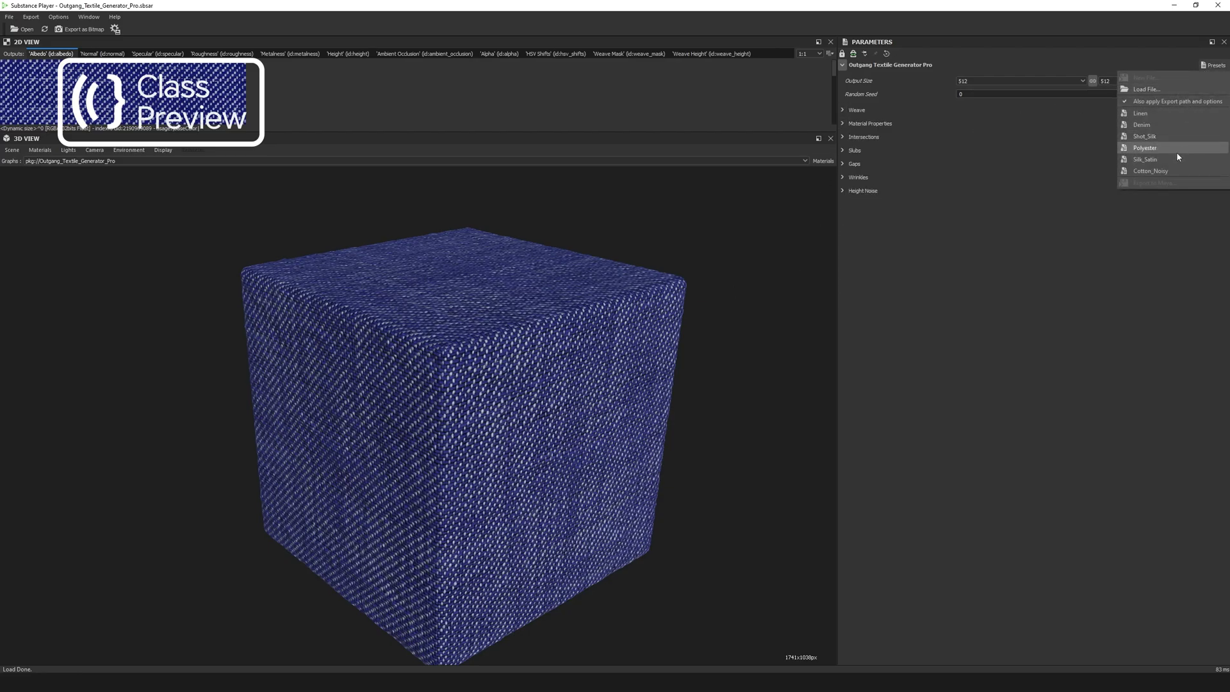
left_click(1175, 160)
left_click_drag(624, 349, 418, 384)
Step: Switch to Blender and examine the character's denim trousers from the knees up to the shirt
left_click(1173, 8)
middle_click_drag(569, 335, 549, 314)
scroll(564, 313, "down", 7)
middle_click_drag(579, 259, 596, 417, "shift")
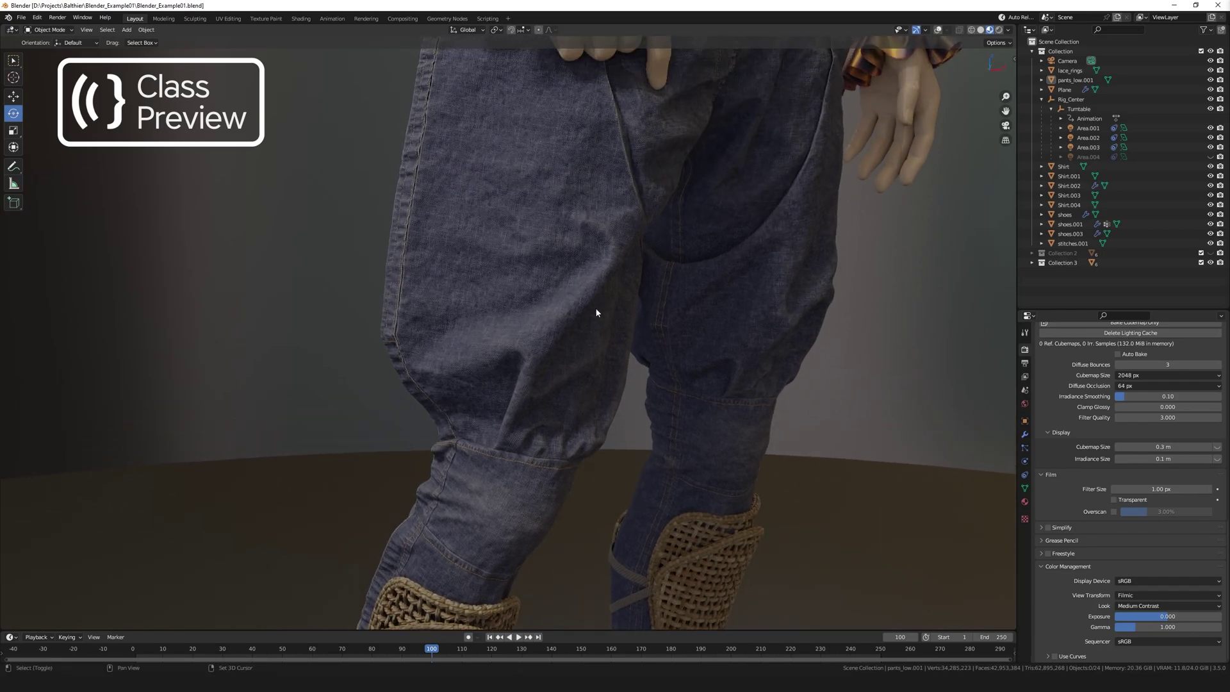
mouse_move(601, 160)
middle_mouse_down("shift")
mouse_move(612, 428)
mouse_move(602, 443)
middle_mouse_up("shift")
scroll(601, 438, "up", 2)
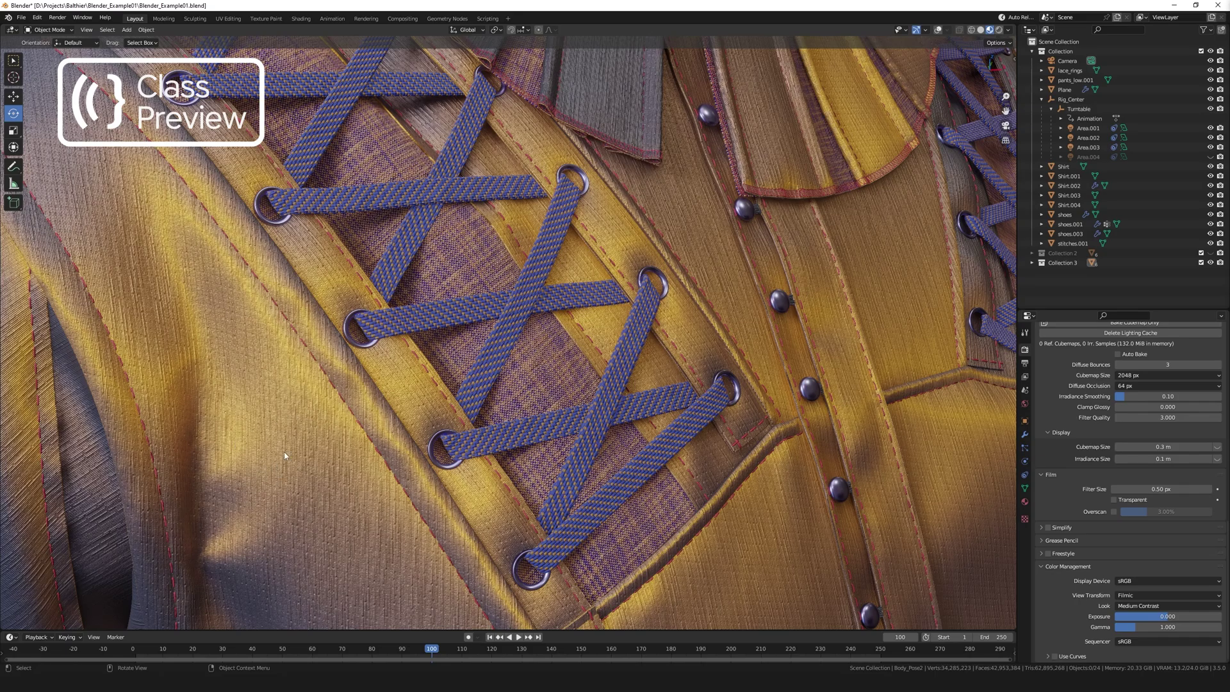
Step: Examine the shirt's chest lacing, the woven shin guards and the woven shoes up close
middle_click_drag(548, 504, 556, 218)
mouse_move(556, 218)
middle_mouse_down("ctrl")
mouse_move(563, 431)
mouse_move(562, 214)
middle_mouse_up("ctrl")
middle_click_drag(334, 529, 501, 320, "shift")
scroll(387, 461, "down", 8)
scroll(437, 388, "up", 5)
scroll(436, 390, "up", 3)
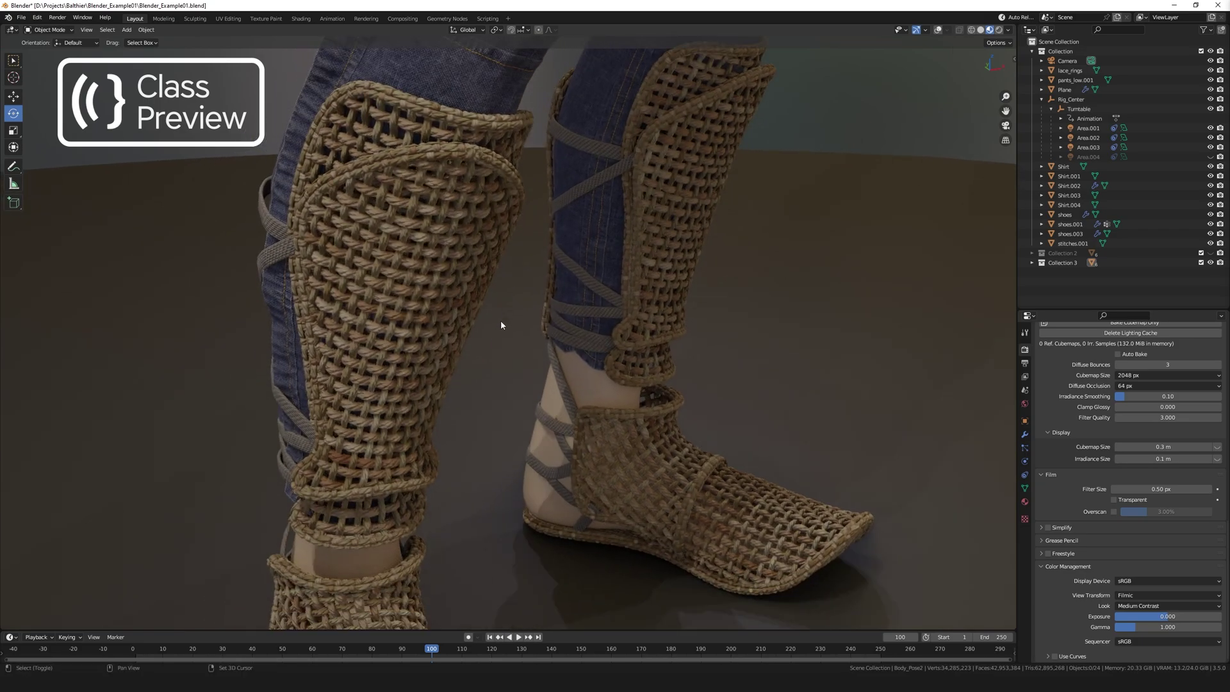
scroll(489, 394, "down", 1)
middle_click_drag(490, 394, 504, 350, "shift")
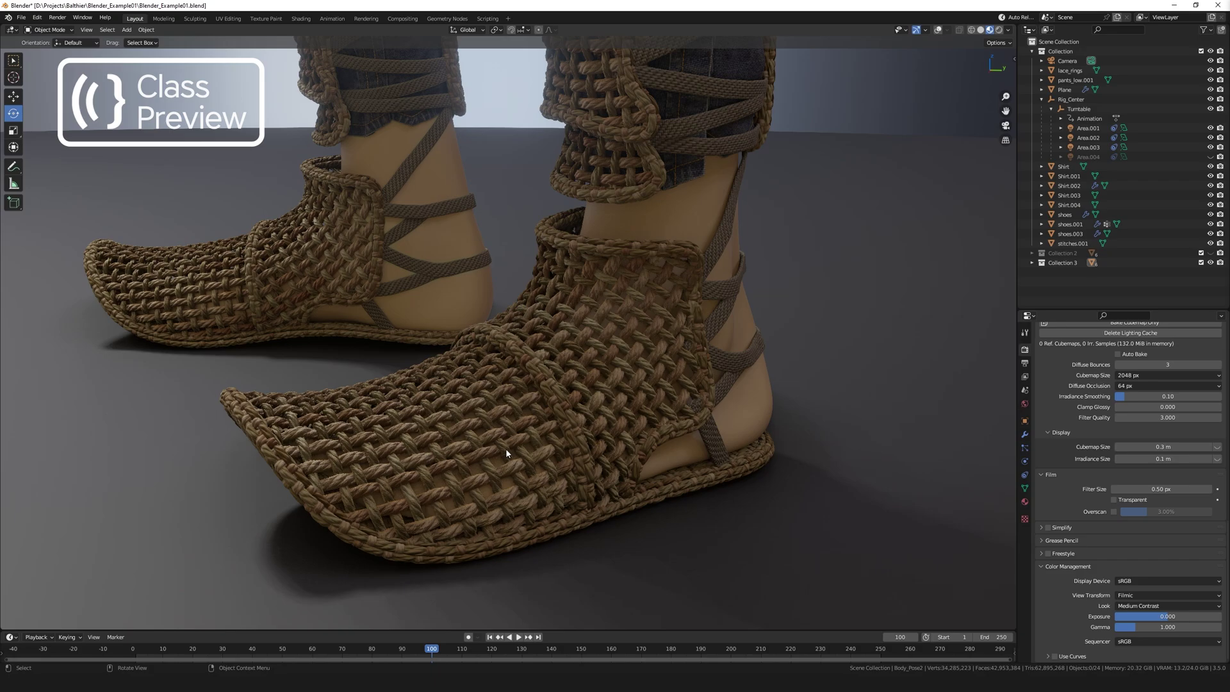
Step: Select the woven shoes and turn off the viewport display of their Subdivision and Displace modifiers
left_click(588, 428)
left_click(1025, 435)
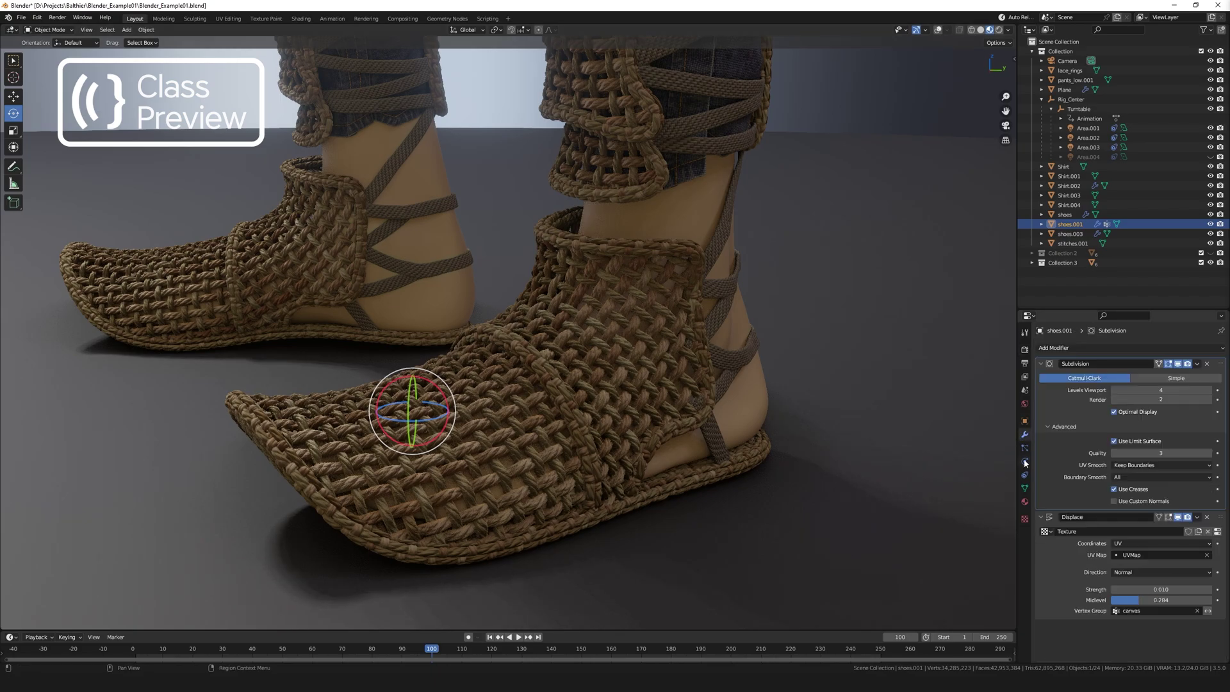
left_click(1178, 364)
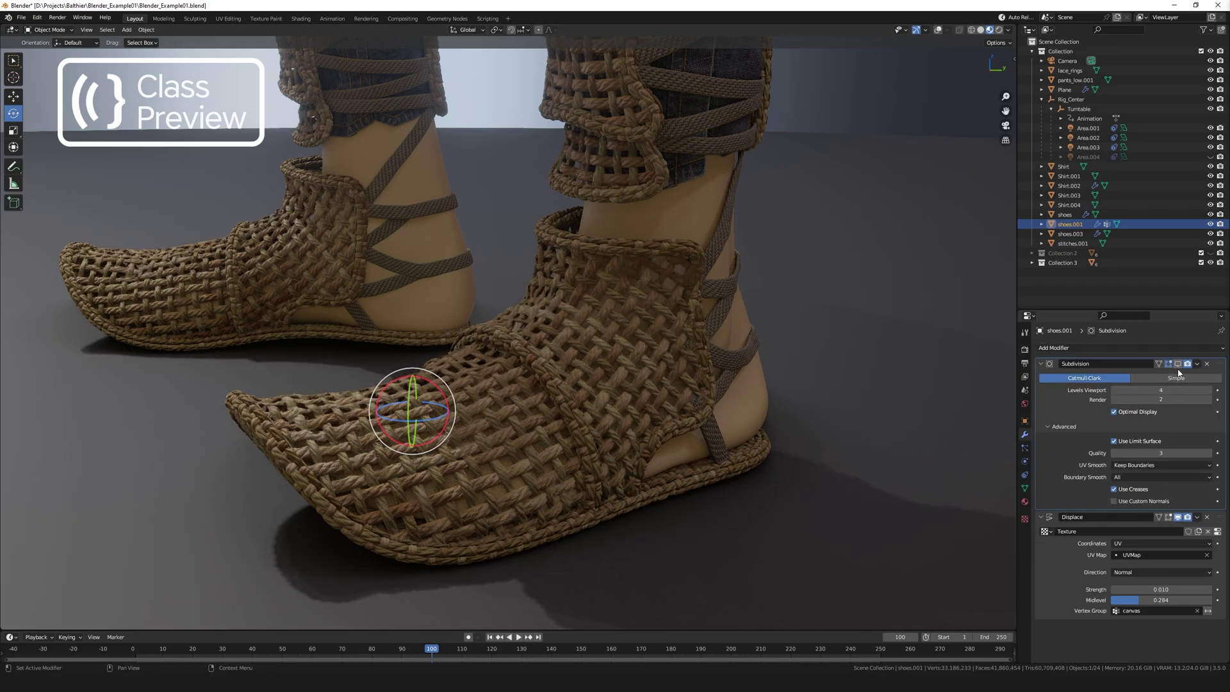
left_click(1178, 517)
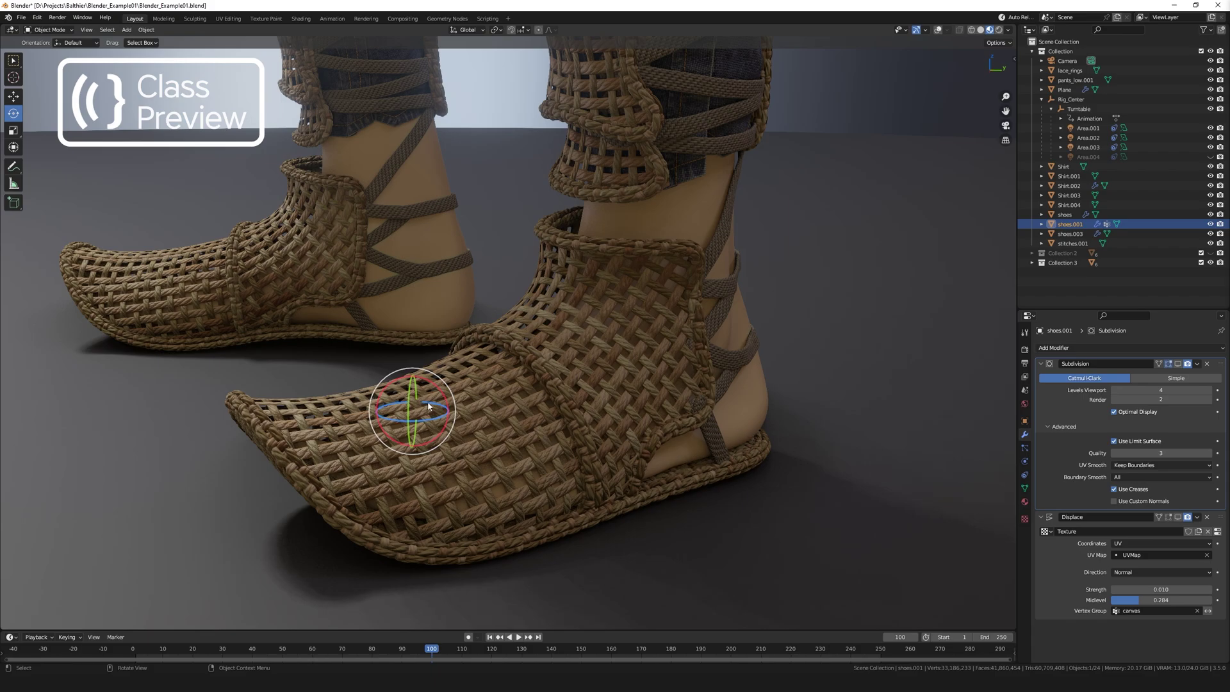
Step: Inspect the shoes' base mesh in wireframe and return to the shaded display
key("shift+z")
mouse_move(571, 444)
middle_mouse_down()
mouse_move(521, 440)
mouse_move(559, 456)
mouse_move(729, 443)
mouse_move(547, 451)
middle_mouse_up()
key("z")
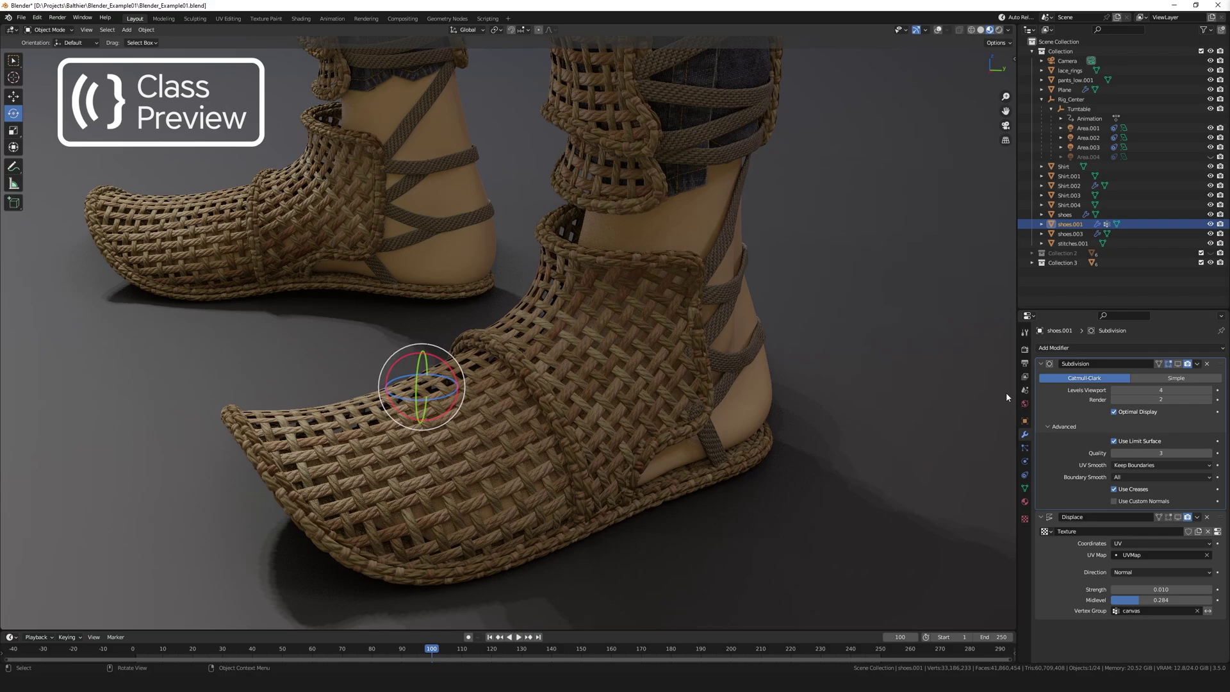
Step: Turn the viewport display of the shoes' Displace and Subdivision modifiers back on and clear the selection
left_click(1177, 517)
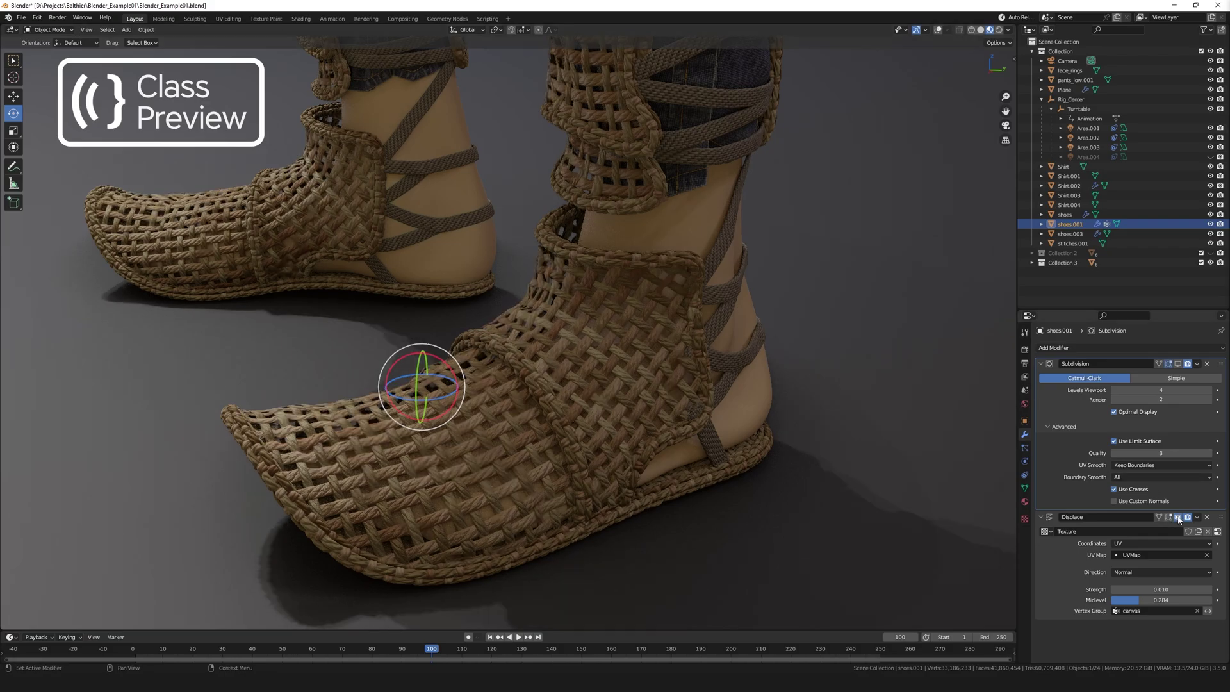
left_click(1177, 364)
middle_click_drag(494, 404, 437, 364)
left_click(408, 356)
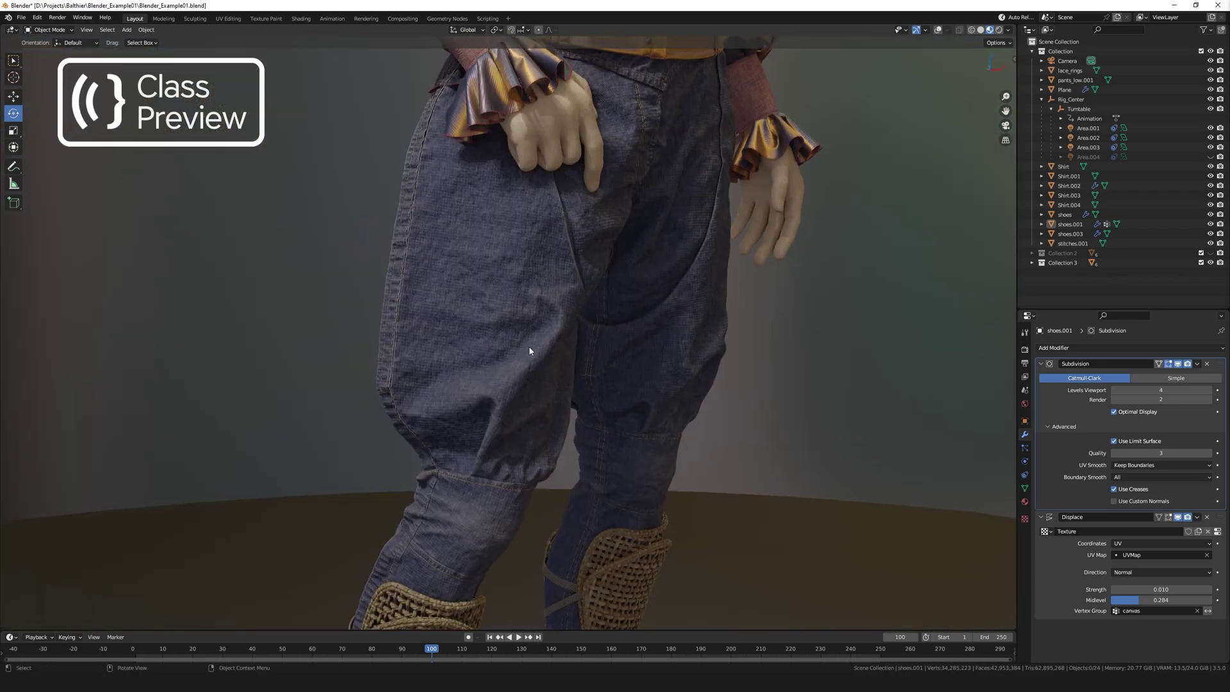
Step: Examine the golden satin shirt's fabric, button placket and chest lacing up close
middle_click_drag(530, 352, 458, 501, "shift")
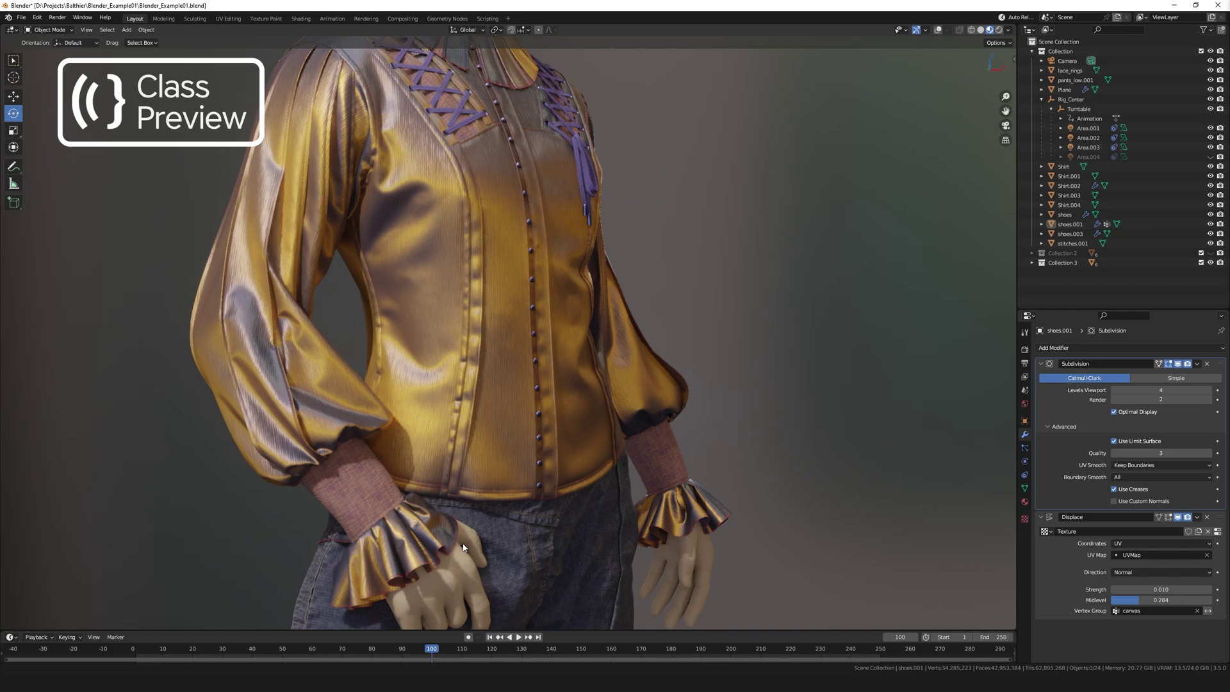
scroll(456, 357, "up", 8)
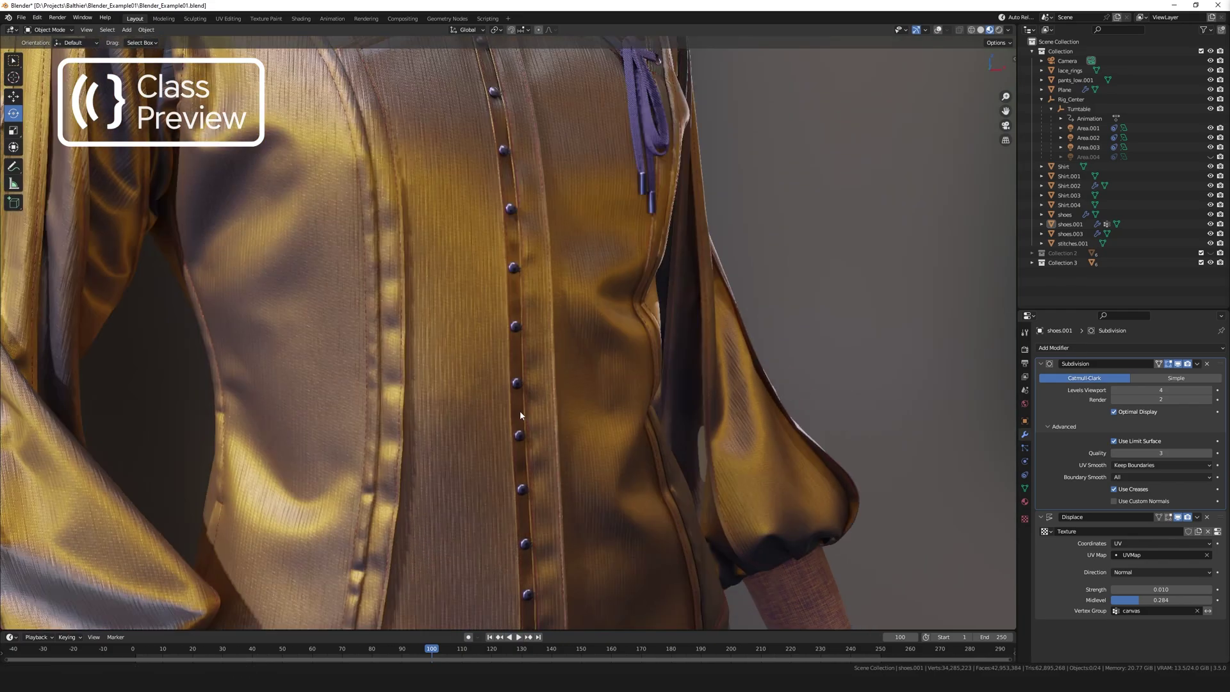
scroll(520, 414, "down", 3)
scroll(523, 421, "down", 4)
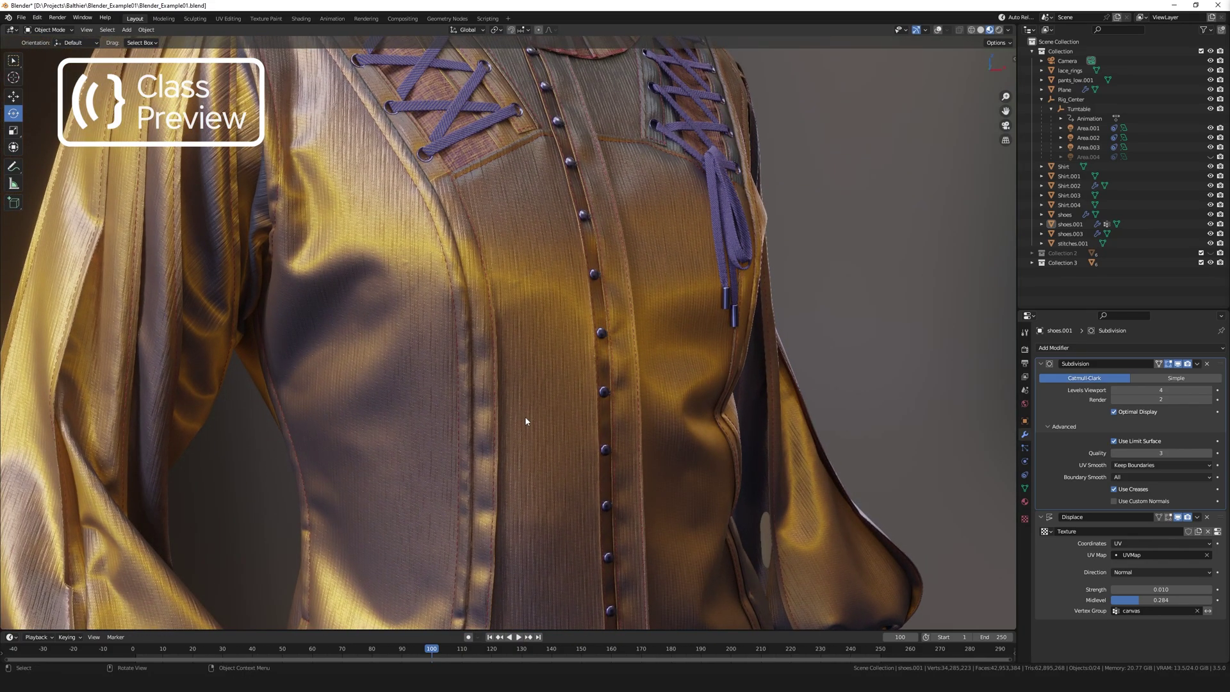
mouse_move(508, 357)
middle_mouse_down("shift")
mouse_move(526, 474)
mouse_move(528, 361)
middle_mouse_up("shift")
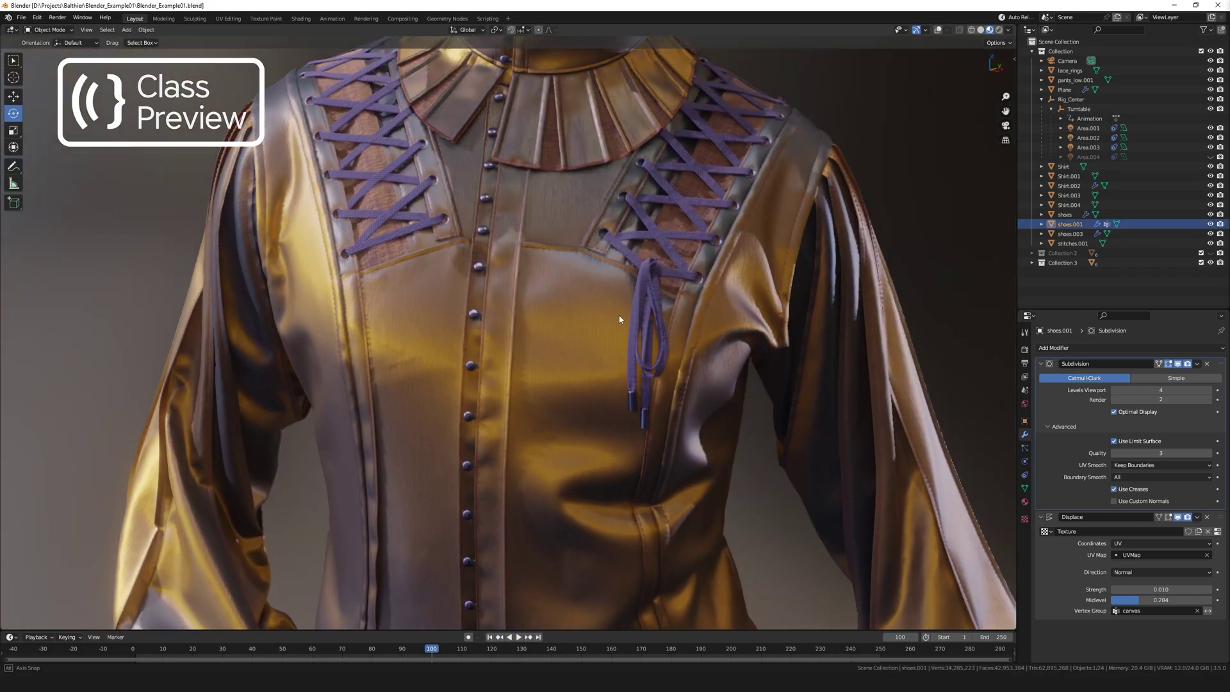
Step: View the shirt's collar and the character's head, followed by the outfit from head to shins
scroll(613, 317, "down", 2)
scroll(613, 321, "down", 1)
middle_click_drag(614, 321, 556, 318)
middle_click_drag(523, 154, 562, 369, "shift")
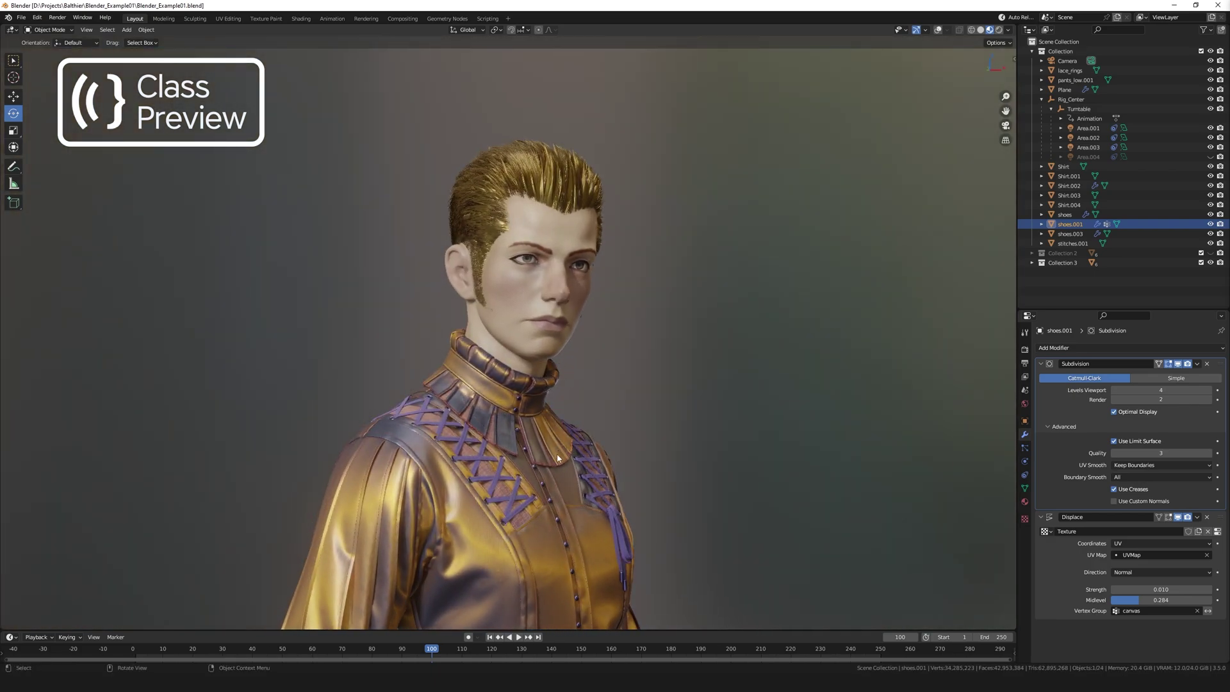
middle_click_drag(502, 533, 564, 378)
scroll(473, 532, "down", 4)
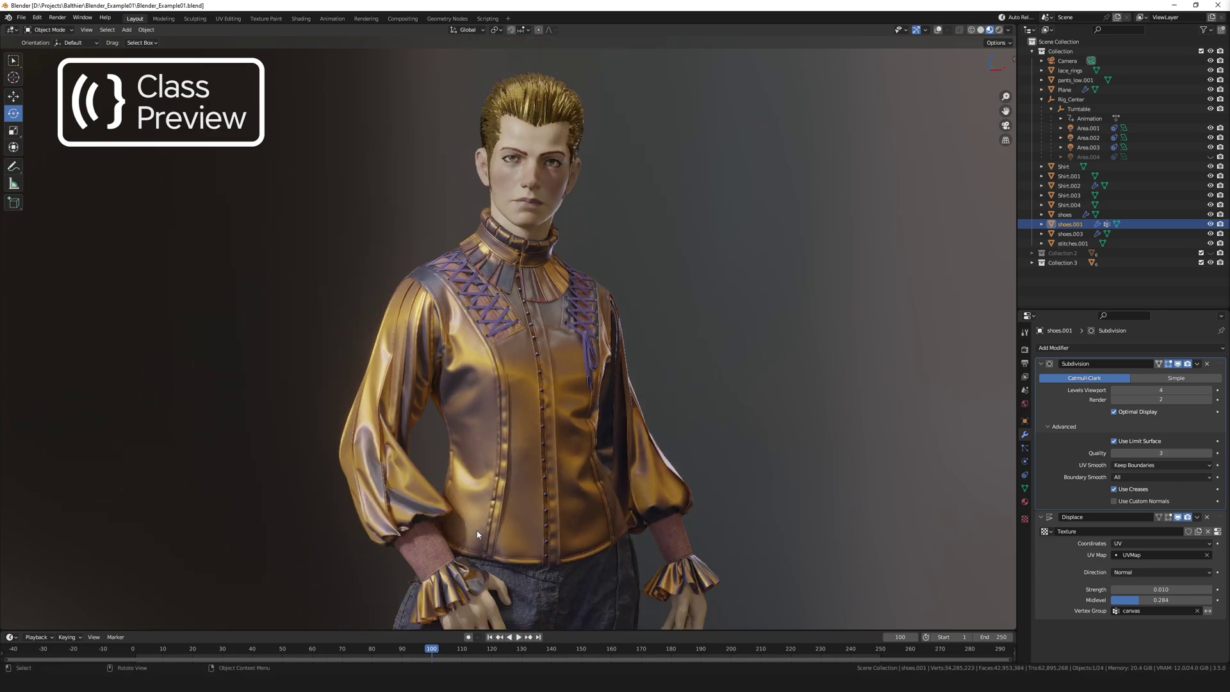
middle_click_drag(497, 510, 510, 375, "shift")
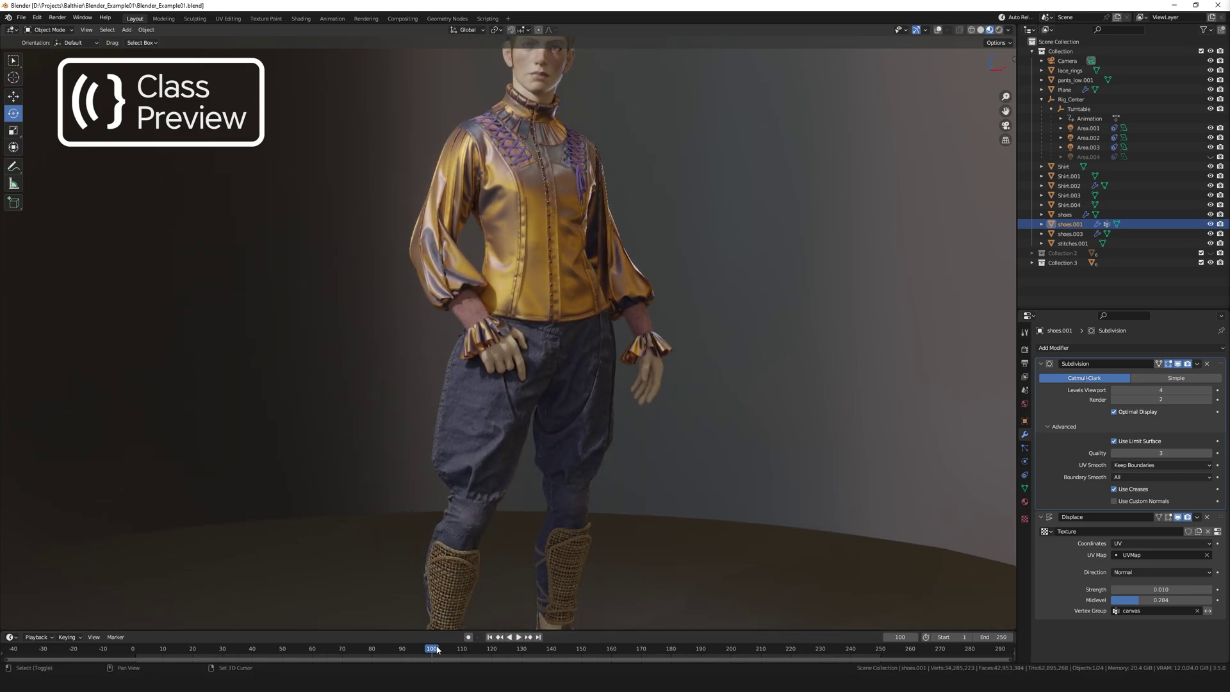
Step: Scrub the timeline back and forth to see the turntable lighting move across the full outfit
left_click(271, 648)
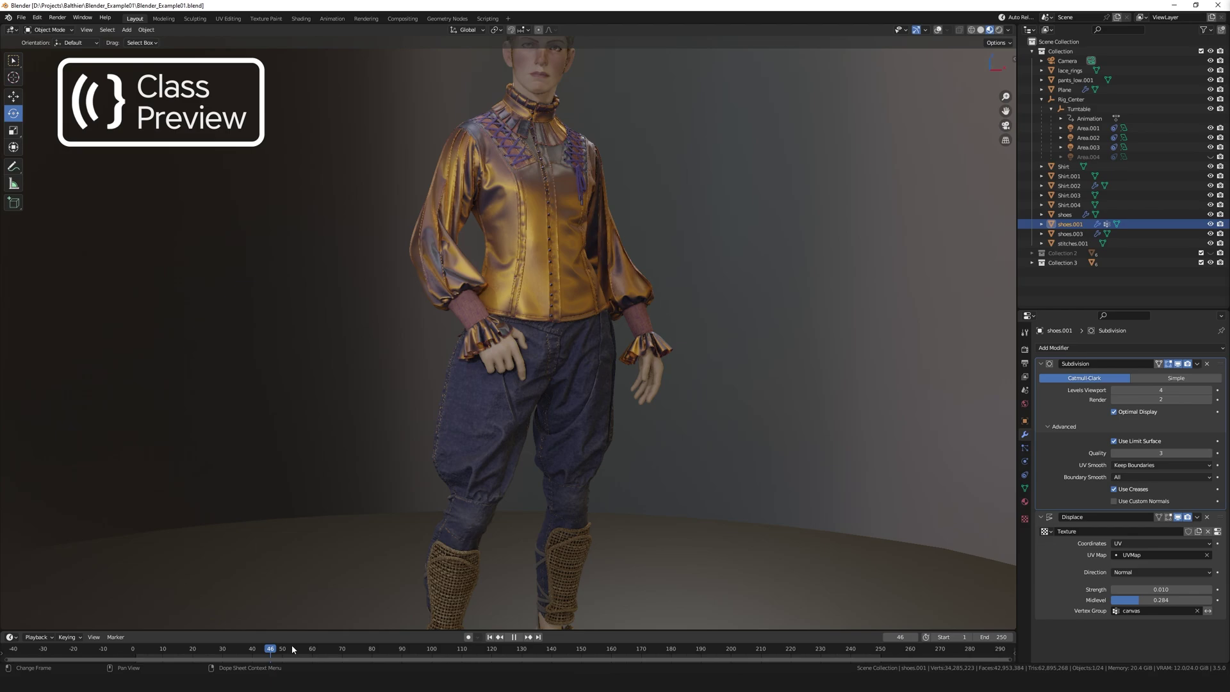
key("space")
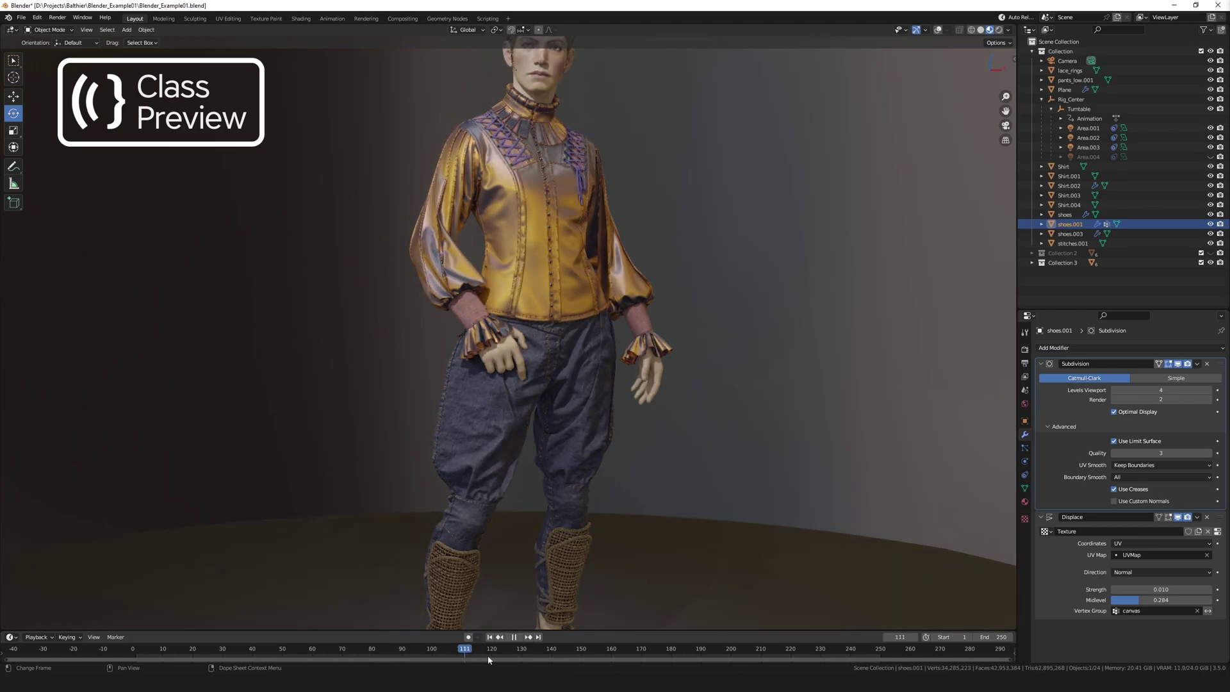
scroll(597, 540, "down", 3)
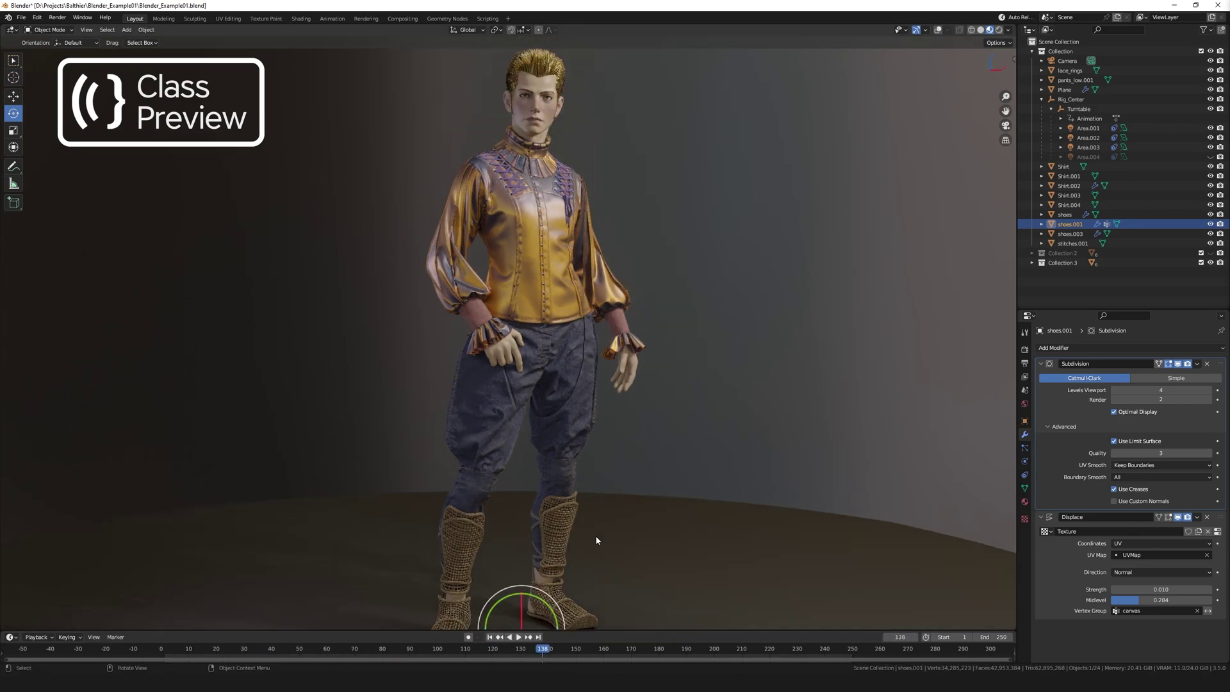
middle_click_drag(600, 541, 604, 542)
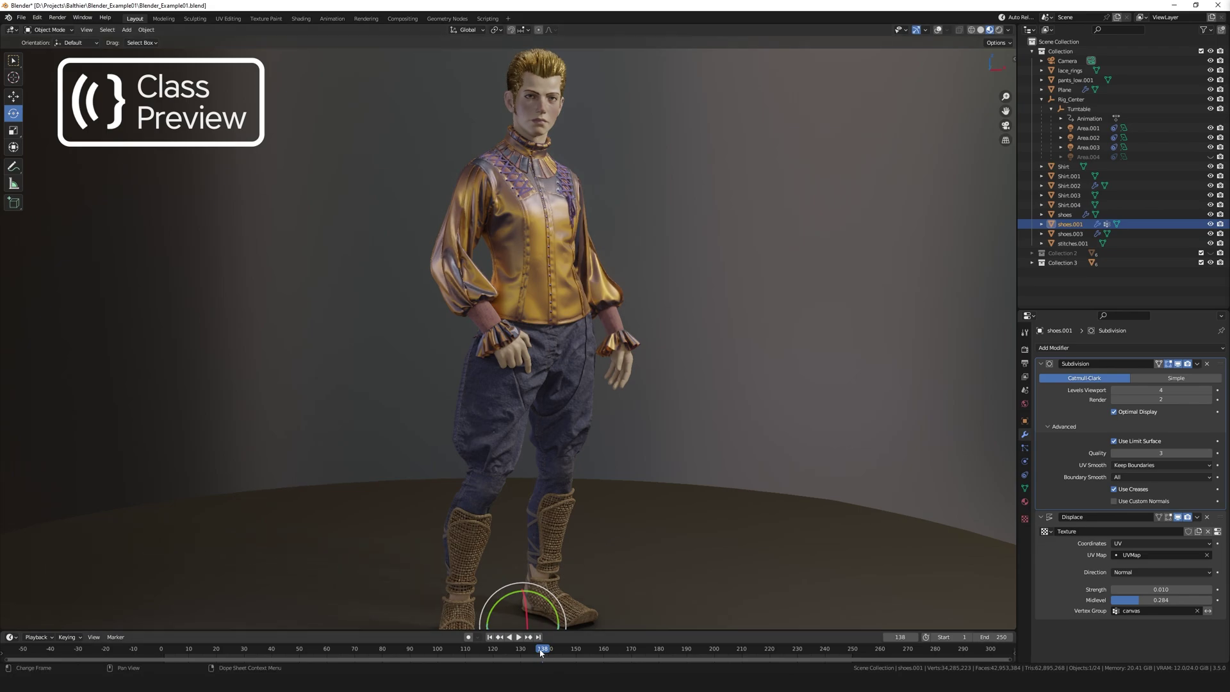
left_click_drag(541, 652, 275, 648)
key("space")
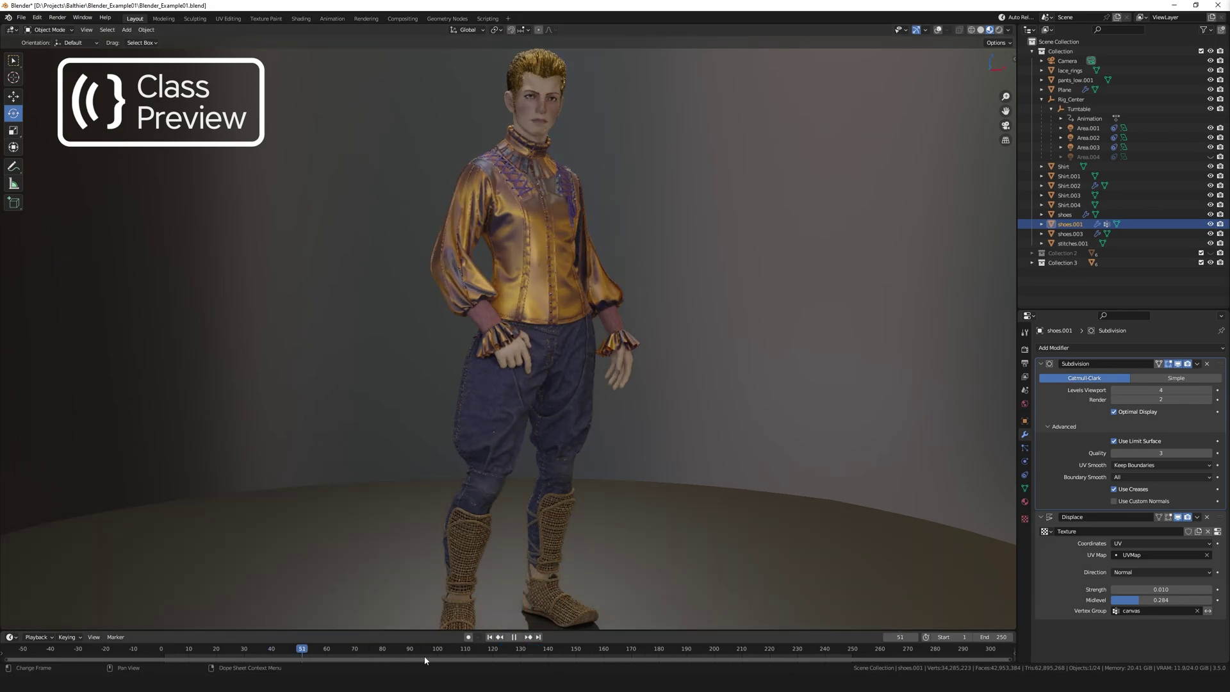
left_click_drag(425, 660, 661, 662)
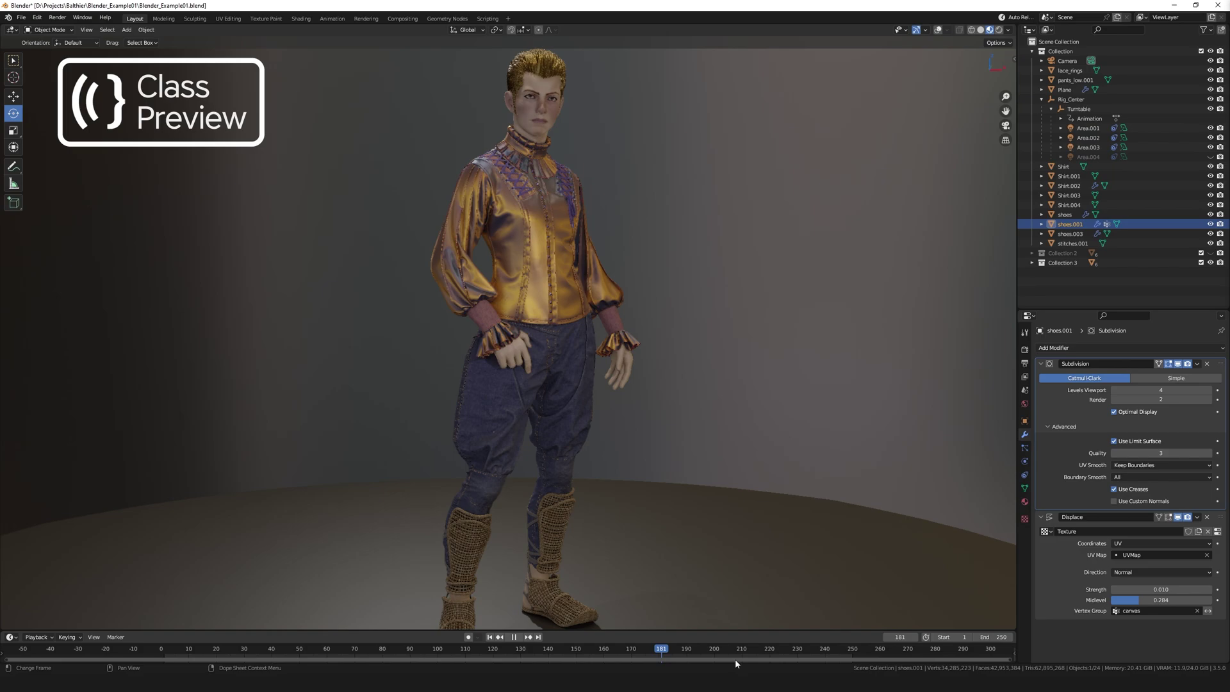
key("space")
middle_click_drag(726, 551, 691, 563)
middle_click_drag(613, 546, 660, 543)
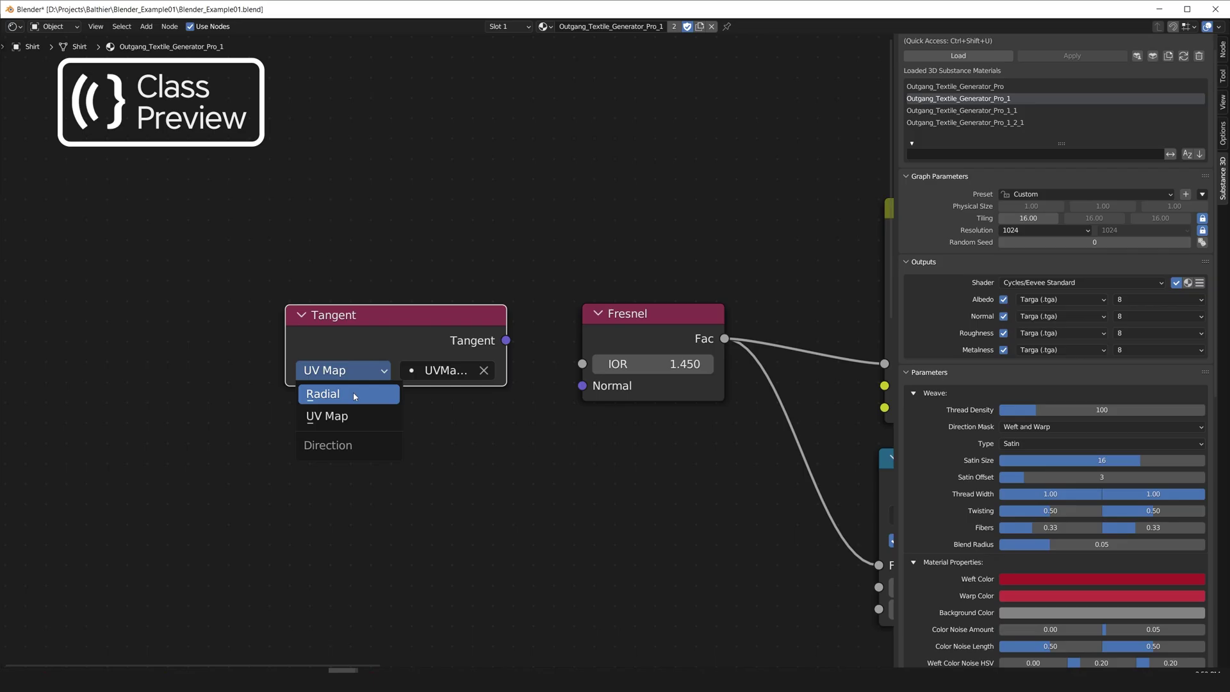
Step: Try the Radial direction on the shirt material's Tangent node and restore it to UV Map
left_click(340, 373)
left_click(340, 374)
left_click(333, 392)
left_click(364, 376)
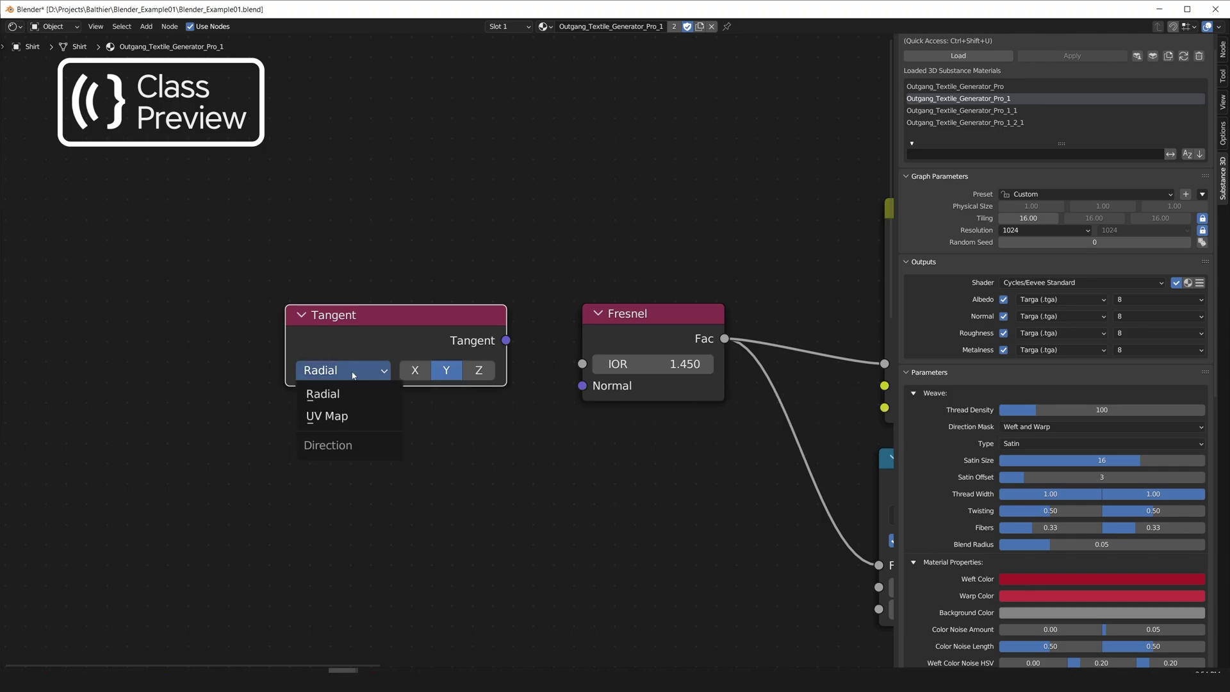
left_click(339, 418)
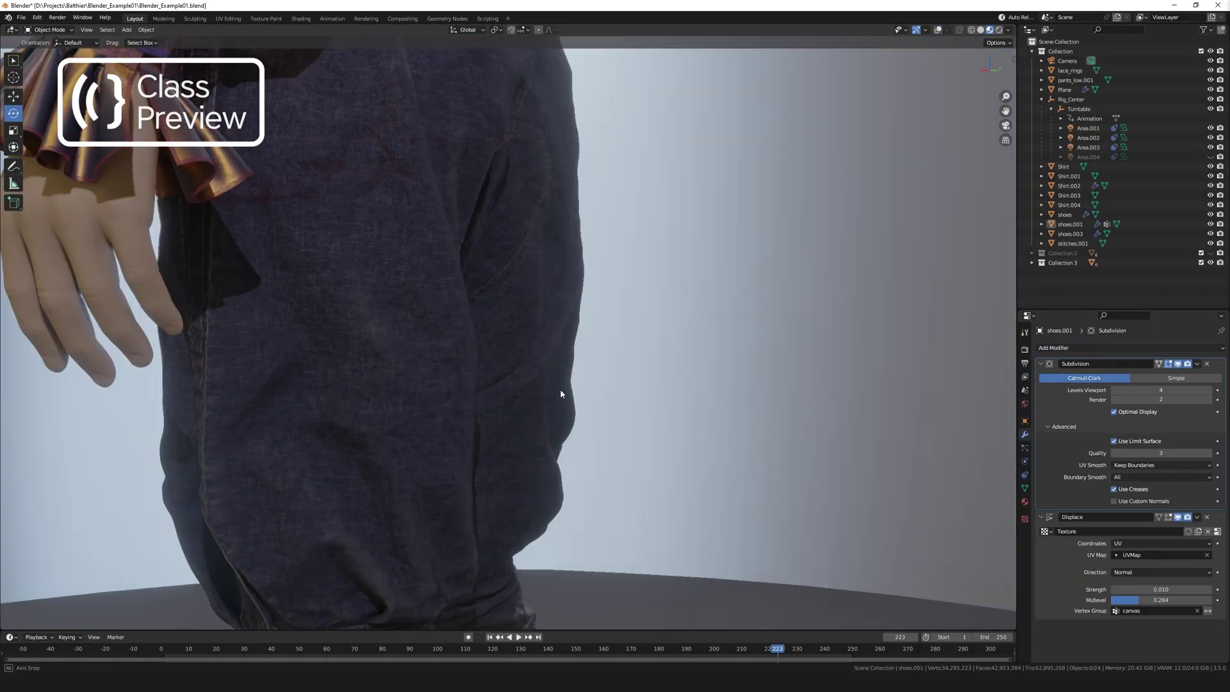
Step: Examine the denim and stitching on the back of the trousers under the lighting at frame 182
middle_click_drag(562, 393, 525, 461)
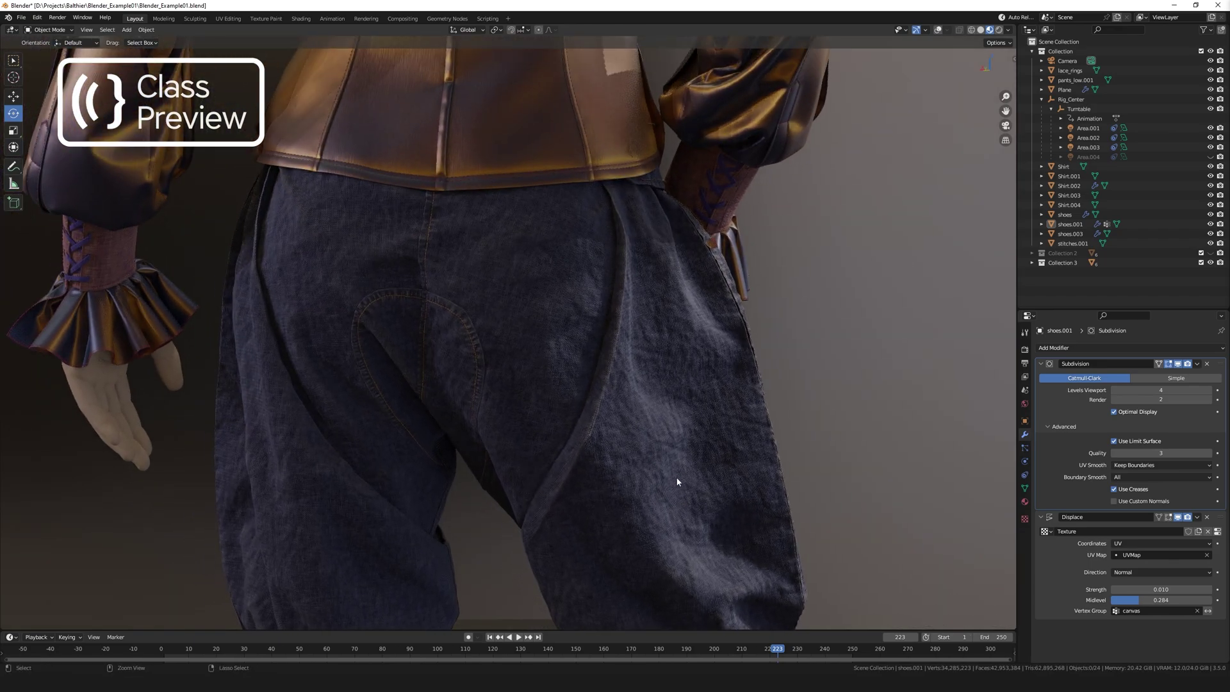
middle_click_drag(679, 483, 671, 396, "ctrl")
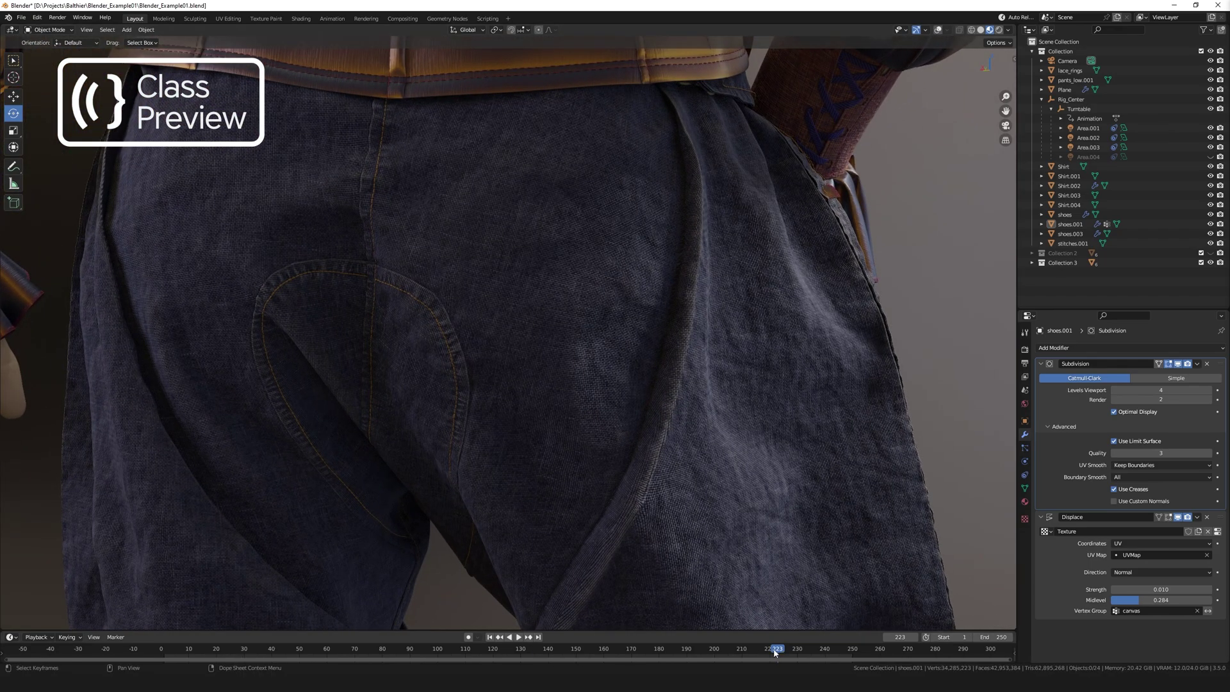
left_click_drag(775, 652, 663, 664)
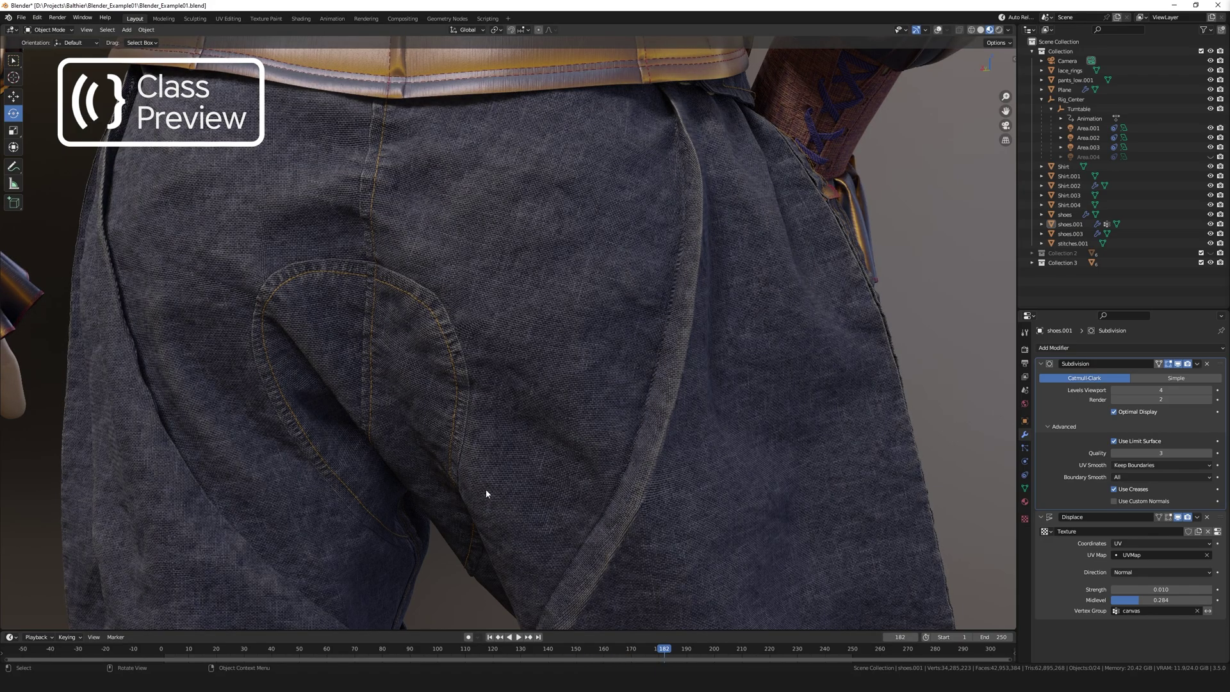
middle_click_drag(486, 491, 570, 509)
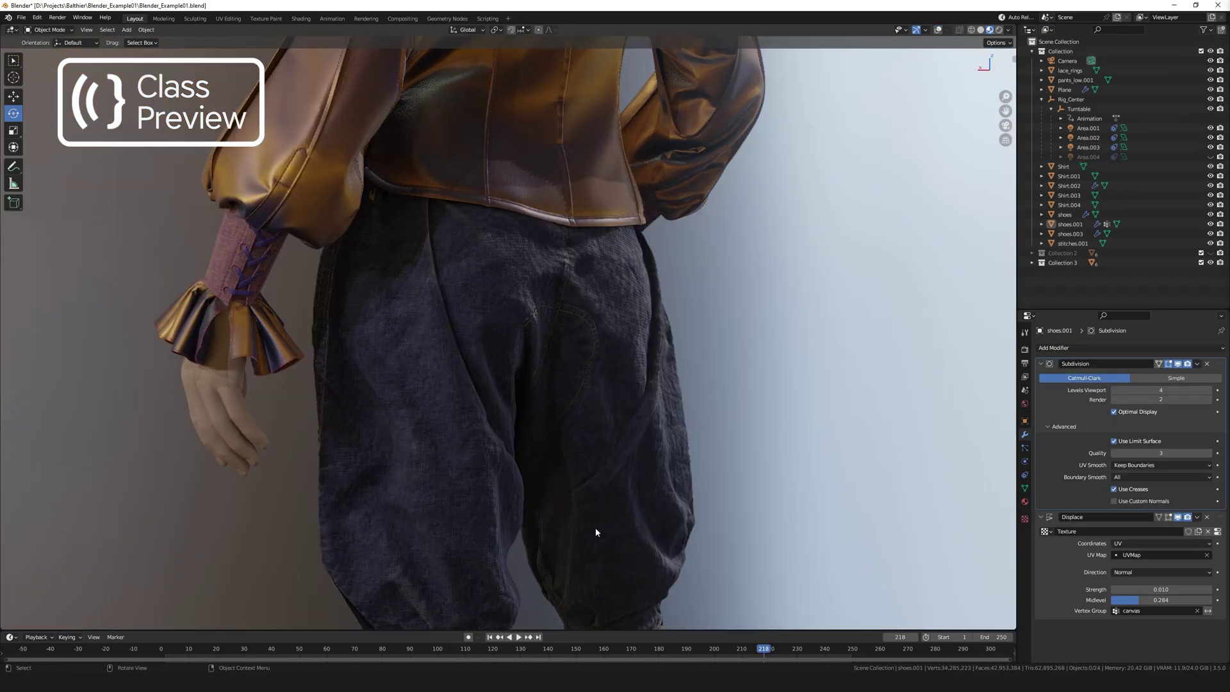
Step: Examine the trousers from the front and the laced, woven shin guards over the denim up close
middle_click_drag(595, 530, 697, 527)
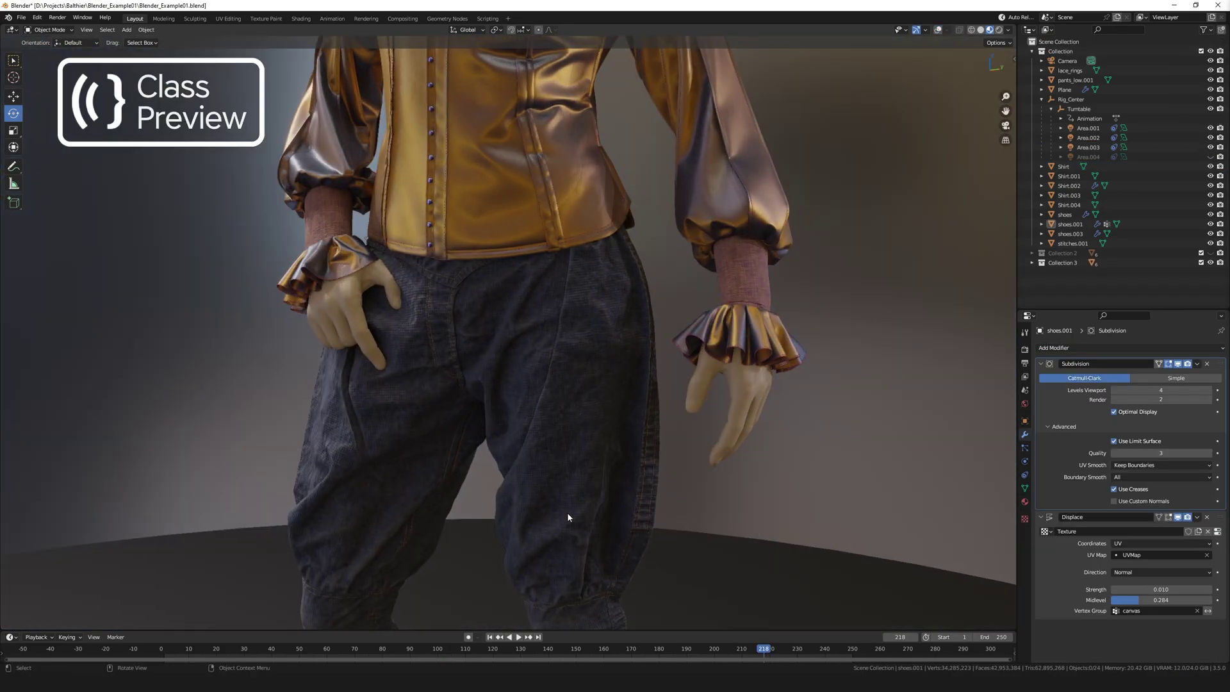
middle_click_drag(568, 515, 641, 513)
middle_click_drag(543, 571, 615, 401, "shift")
scroll(498, 268, "up", 8)
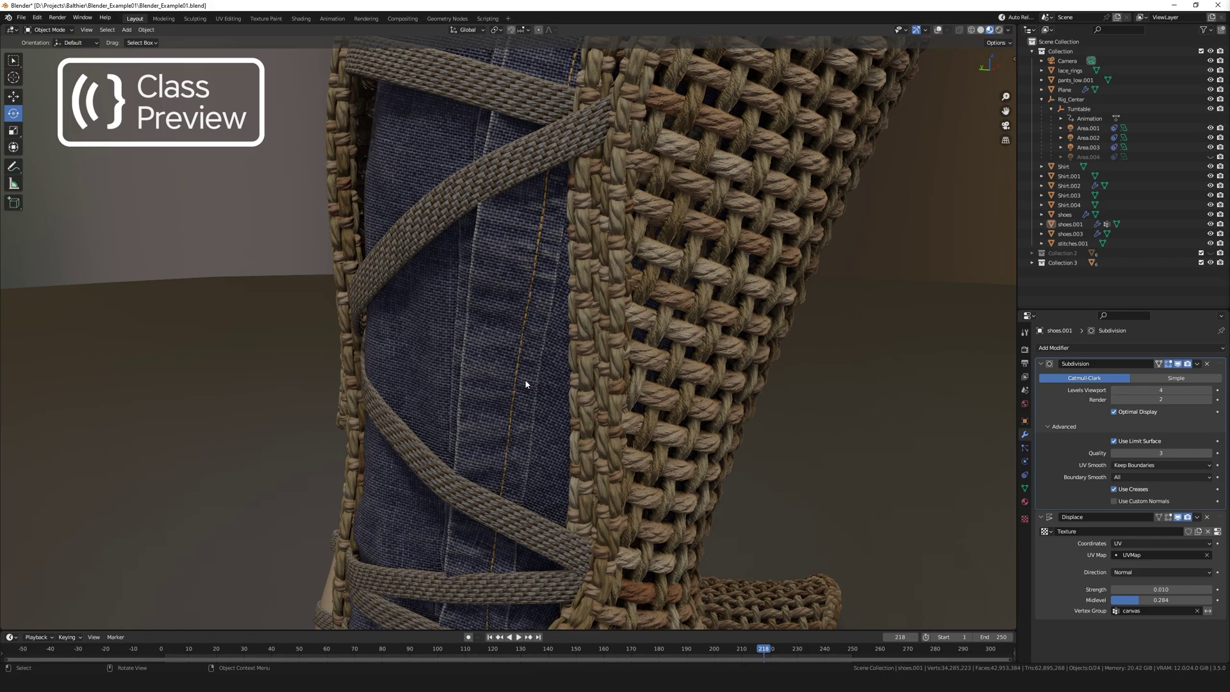
middle_click_drag(525, 383, 576, 380)
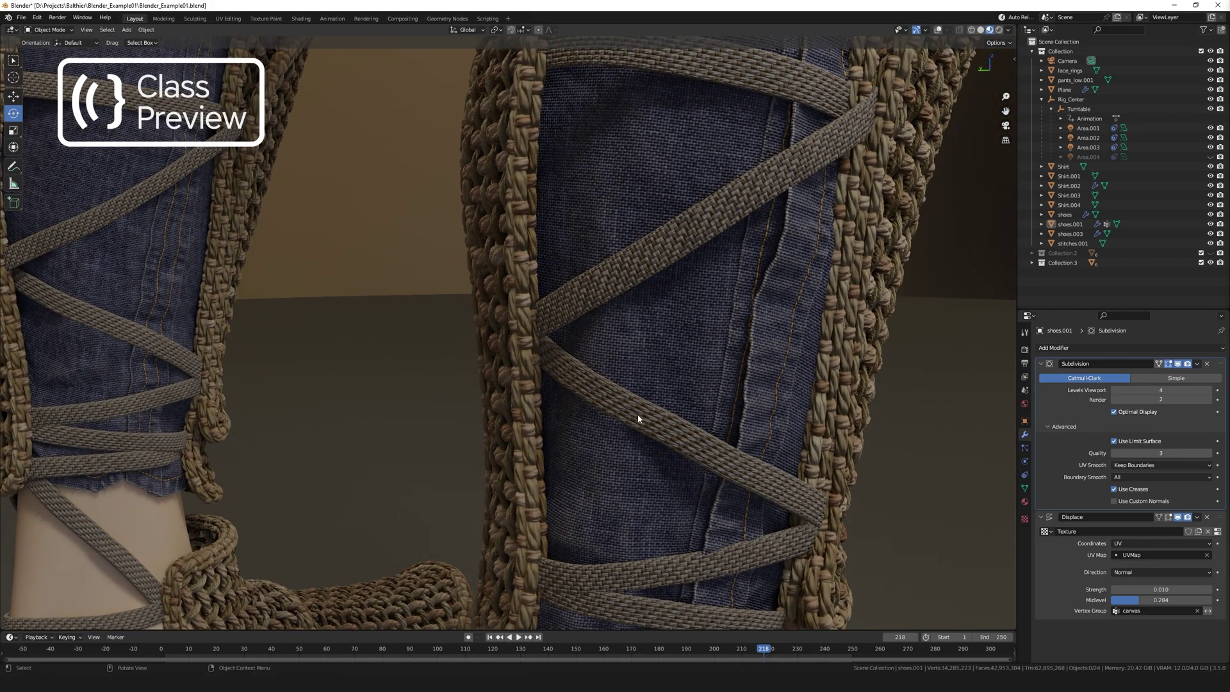
Step: Examine both lower legs from a wider angle, covering the laced shin guards, frayed denim hems and woven shoes
middle_click_drag(612, 417, 602, 376)
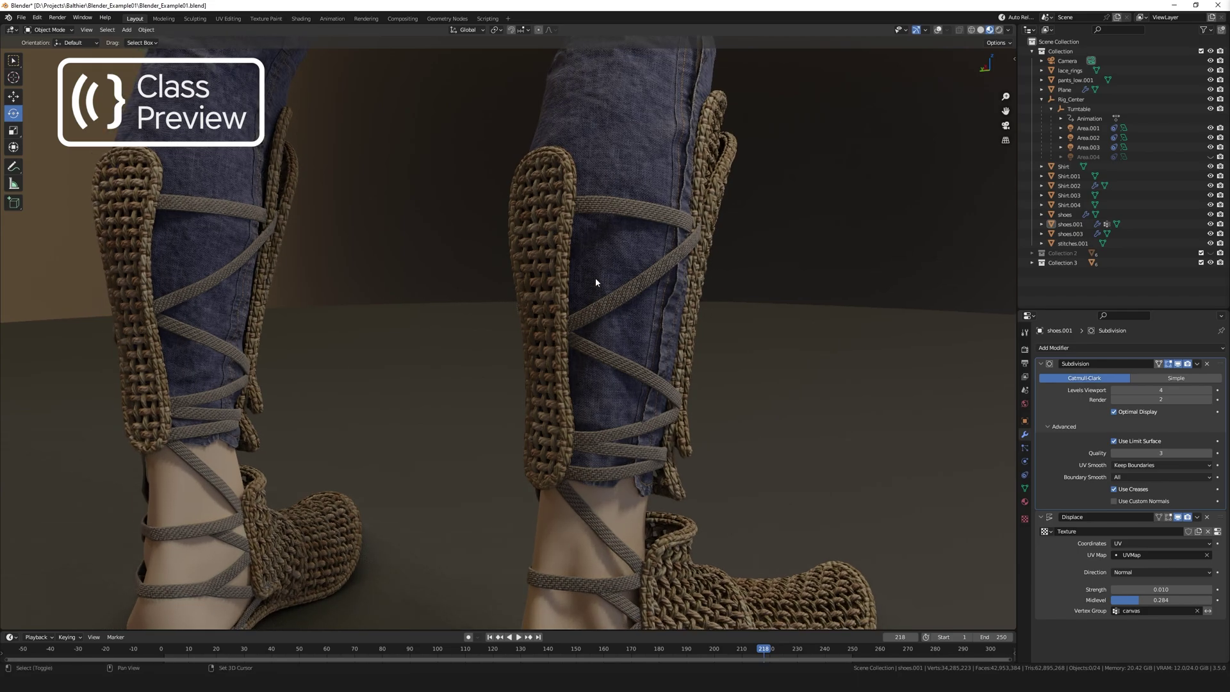
middle_click_drag(594, 278, 595, 460)
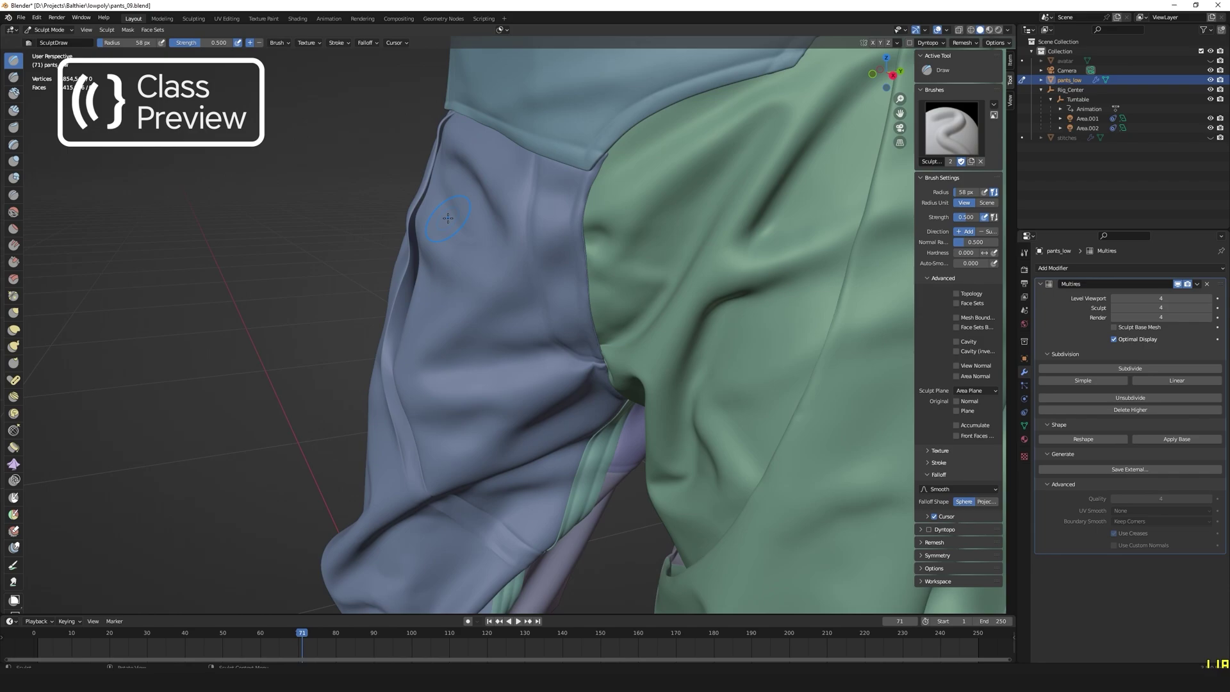
Step: Set the Draw sculpting brush radius to 32 px on the pants_low trousers mesh
mouse_move(448, 219)
middle_mouse_down()
mouse_move(474, 266)
mouse_move(526, 276)
middle_mouse_up()
key("f")
left_click(566, 244)
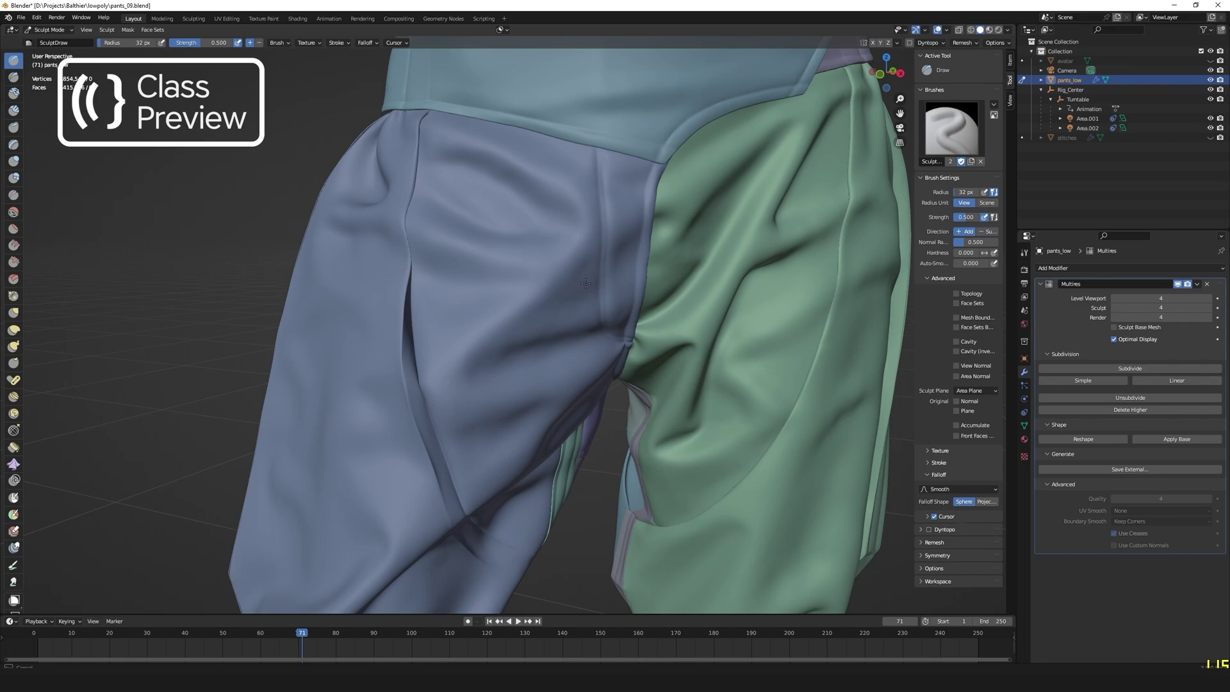
Step: Examine the sculpted folds, side seams, crotch and waistband of the trousers from the front and side
middle_click_drag(619, 224, 605, 314)
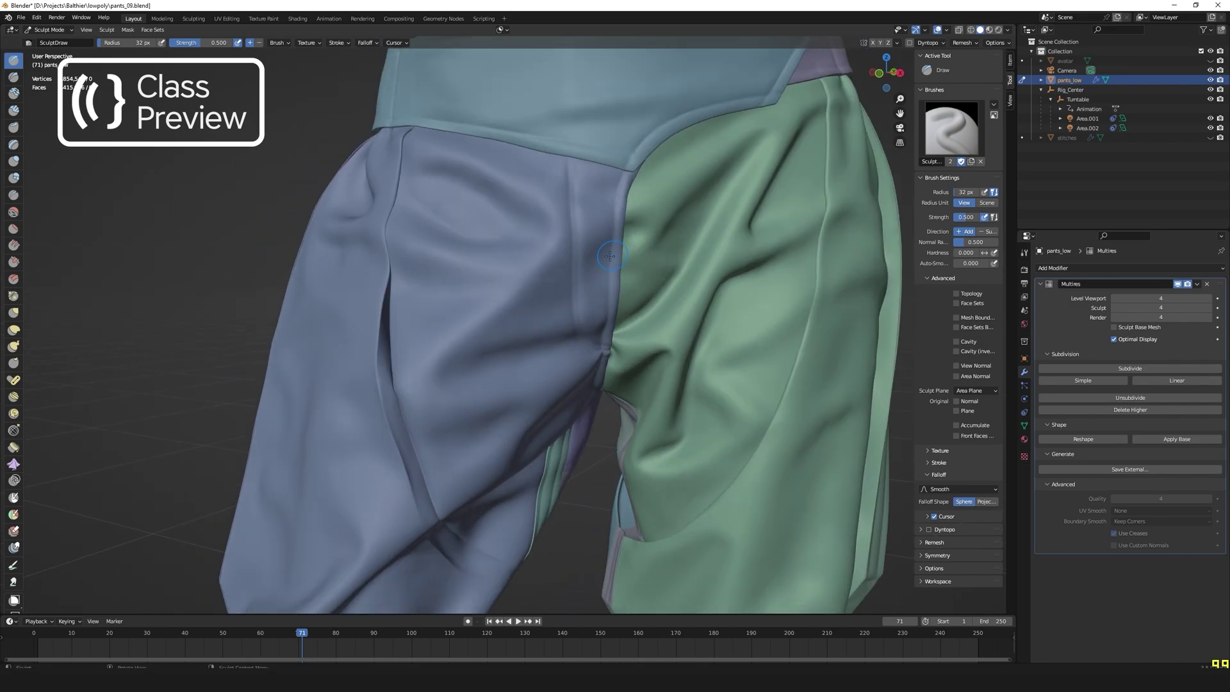
middle_click_drag(610, 256, 605, 301)
scroll(609, 305, "down", 3)
scroll(615, 309, "up", 2)
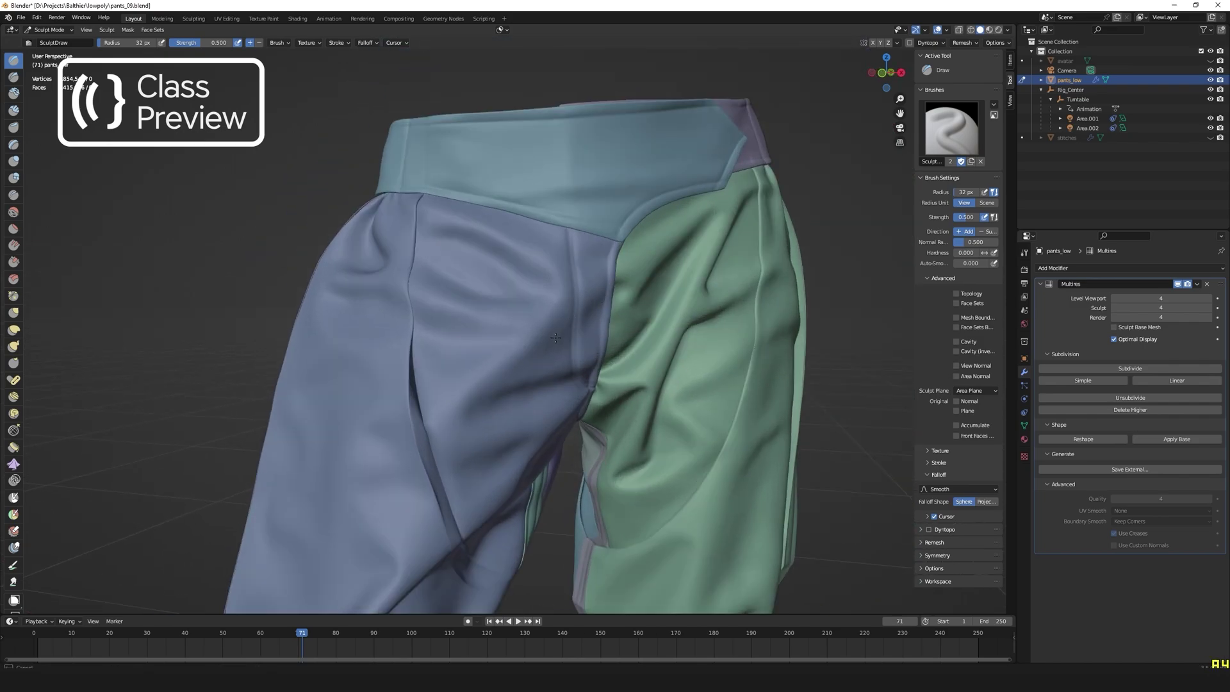
middle_click_drag(556, 338, 508, 325)
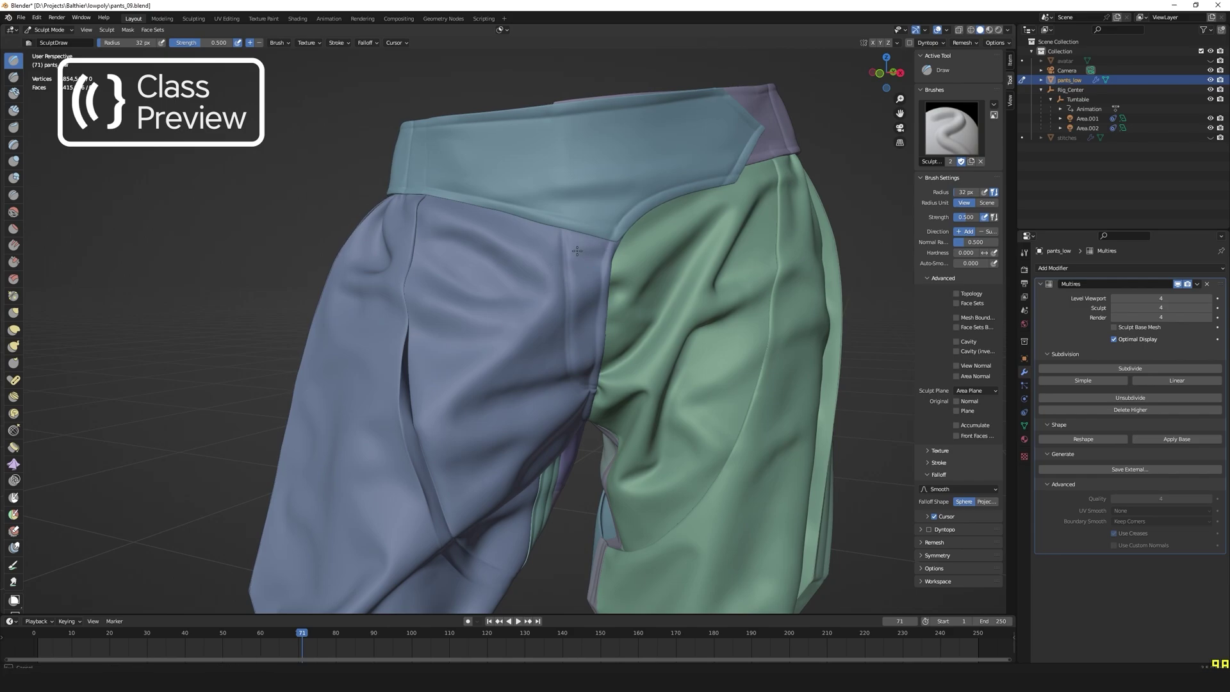
mouse_move(685, 156)
middle_mouse_down()
mouse_move(518, 316)
mouse_move(542, 340)
mouse_move(552, 441)
mouse_move(517, 352)
mouse_move(575, 259)
middle_mouse_up()
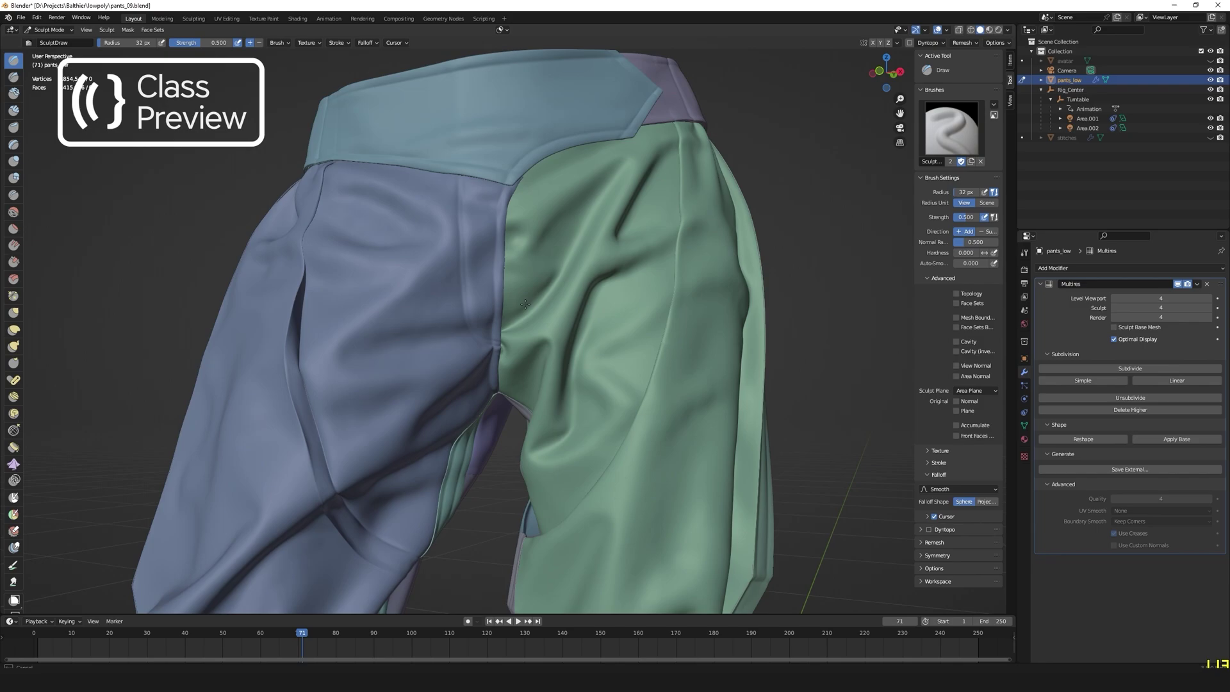